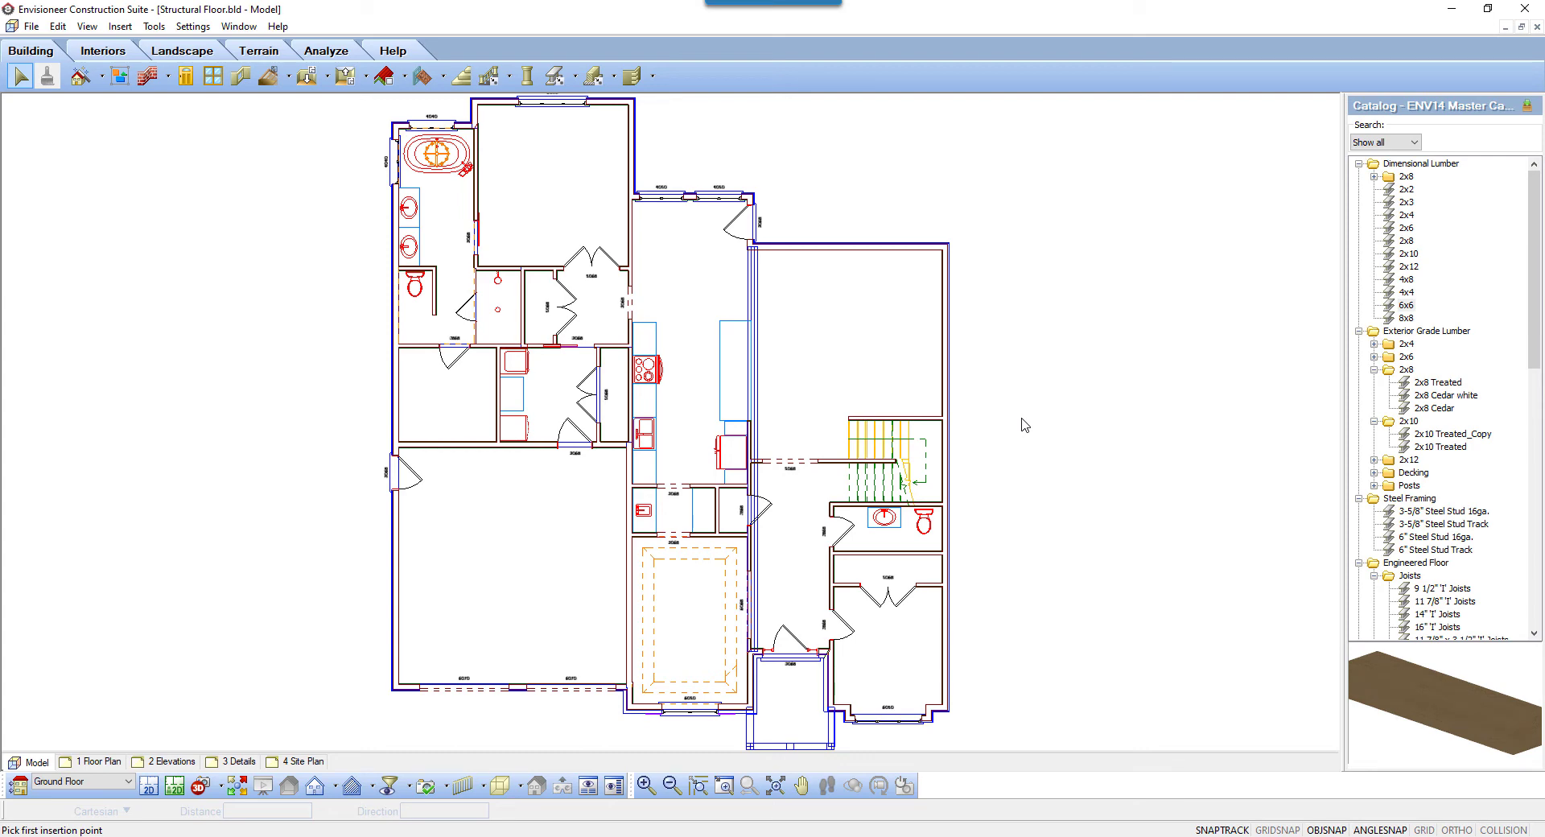
# Step: Start Structural Floor by Perimeter and view the 2x10, 2x12 and TJI 230 floor systems from above
pyautogui.click(120, 26)
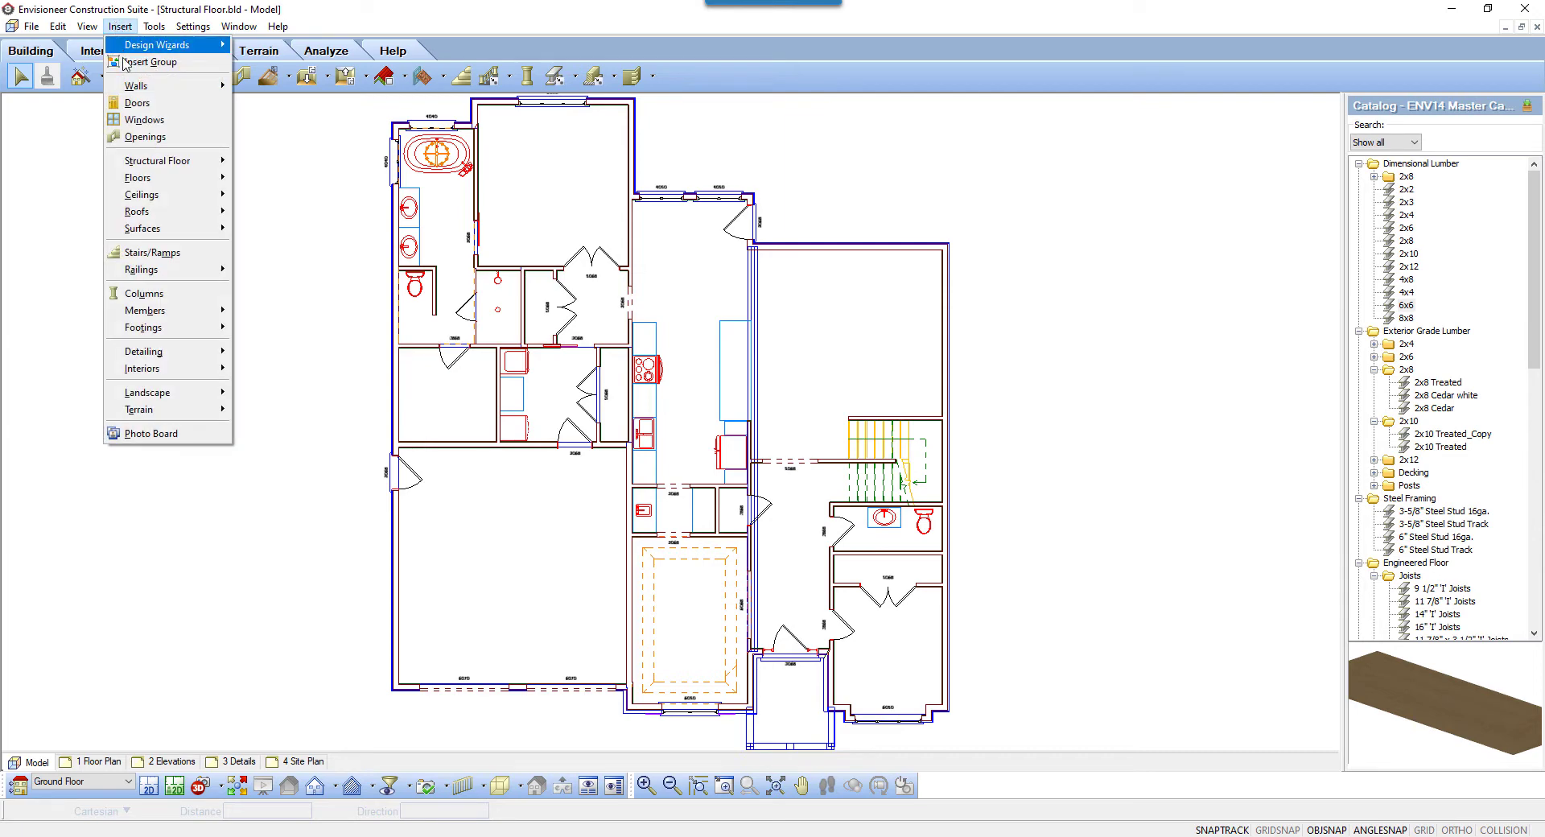
pyautogui.moveTo(165, 164)
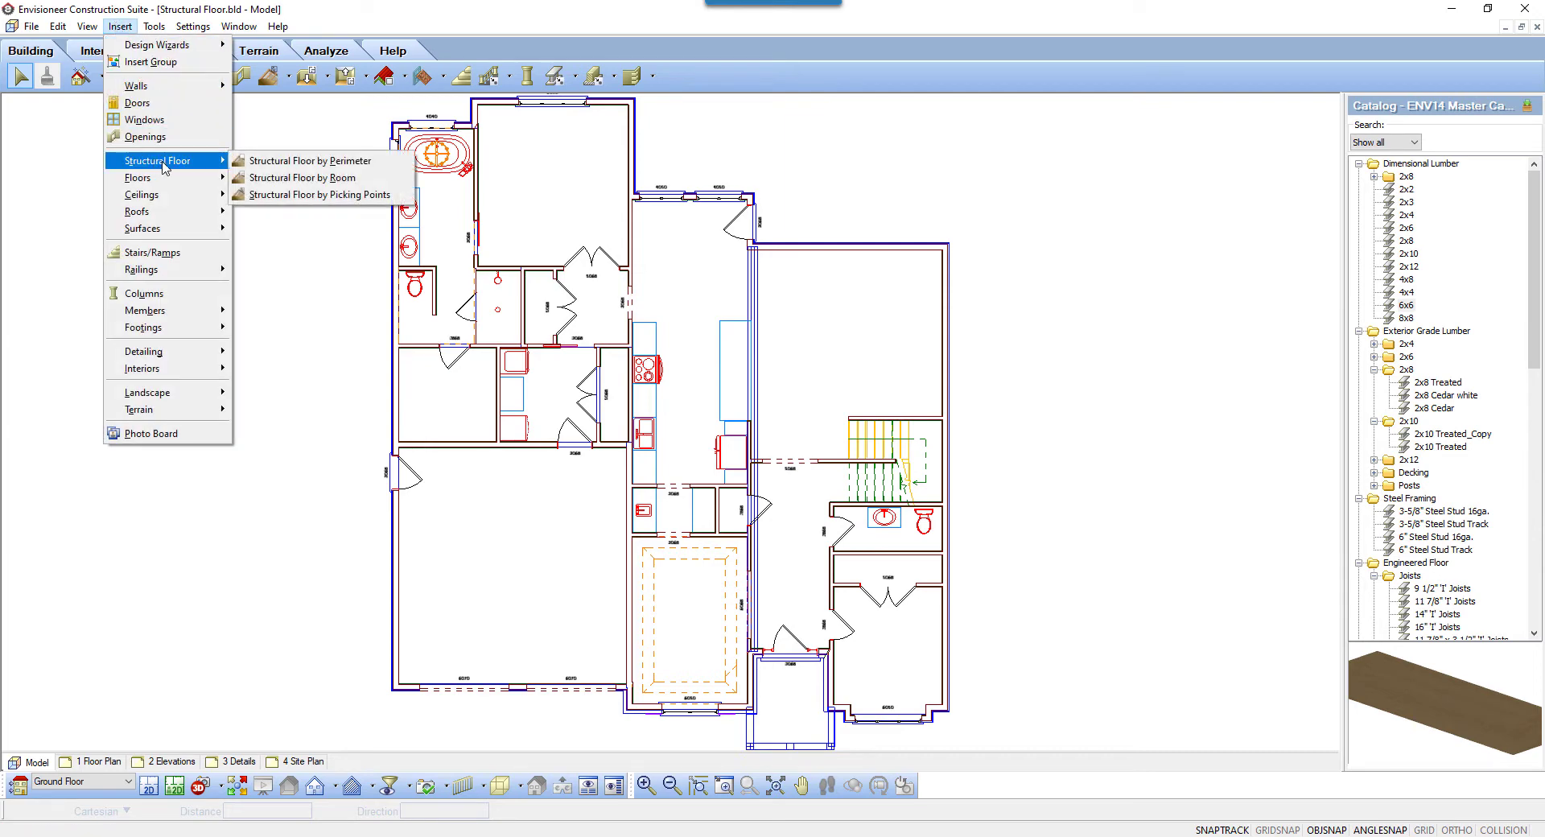
pyautogui.click(281, 163)
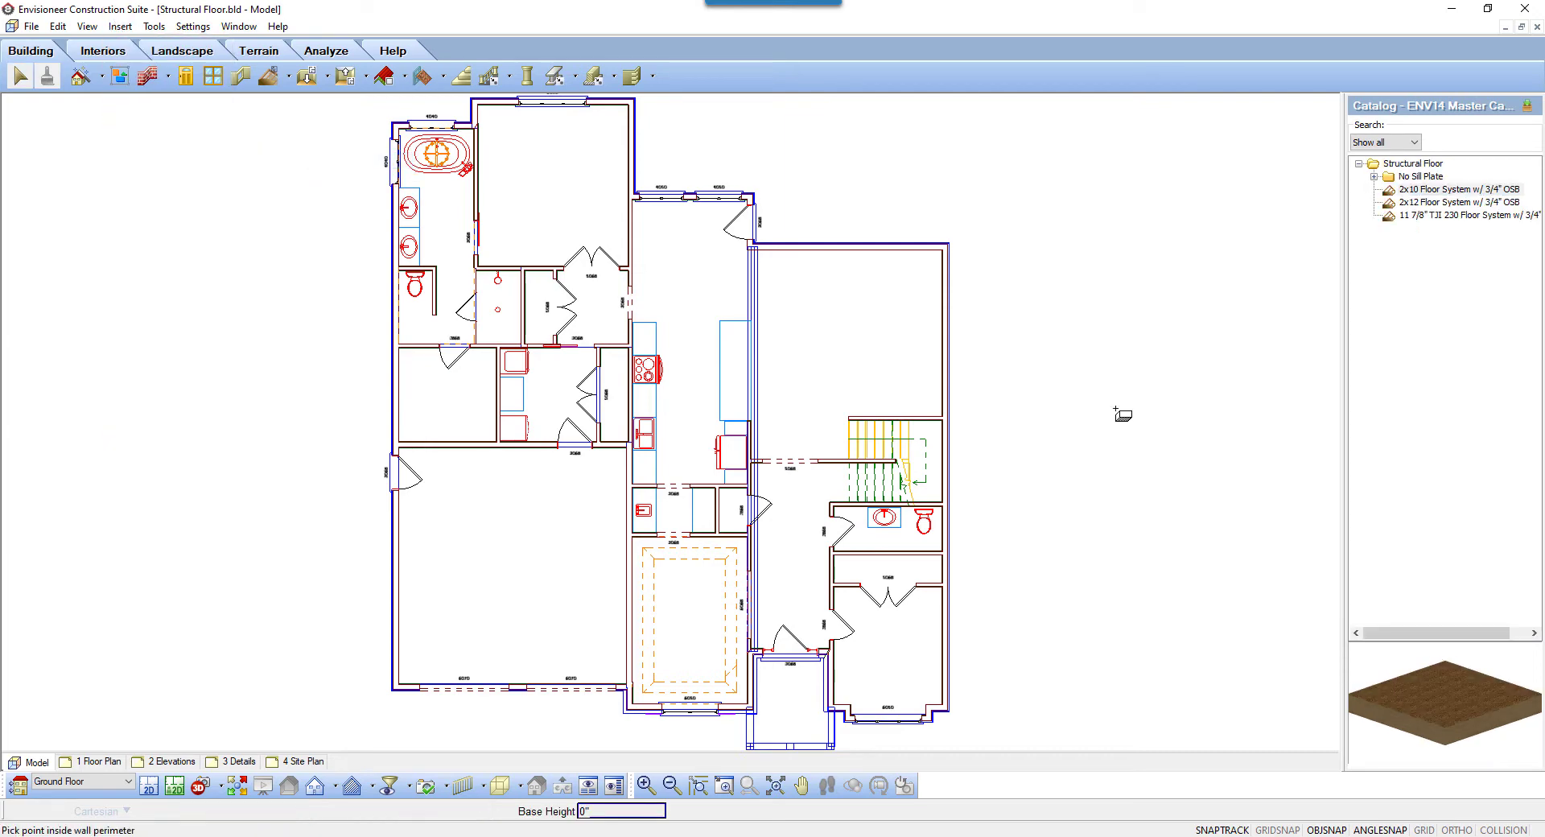
pyautogui.moveTo(1449, 728)
pyautogui.mouseDown()
pyautogui.moveTo(1422, 681)
pyautogui.moveTo(1457, 708)
pyautogui.moveTo(1461, 736)
pyautogui.mouseUp()
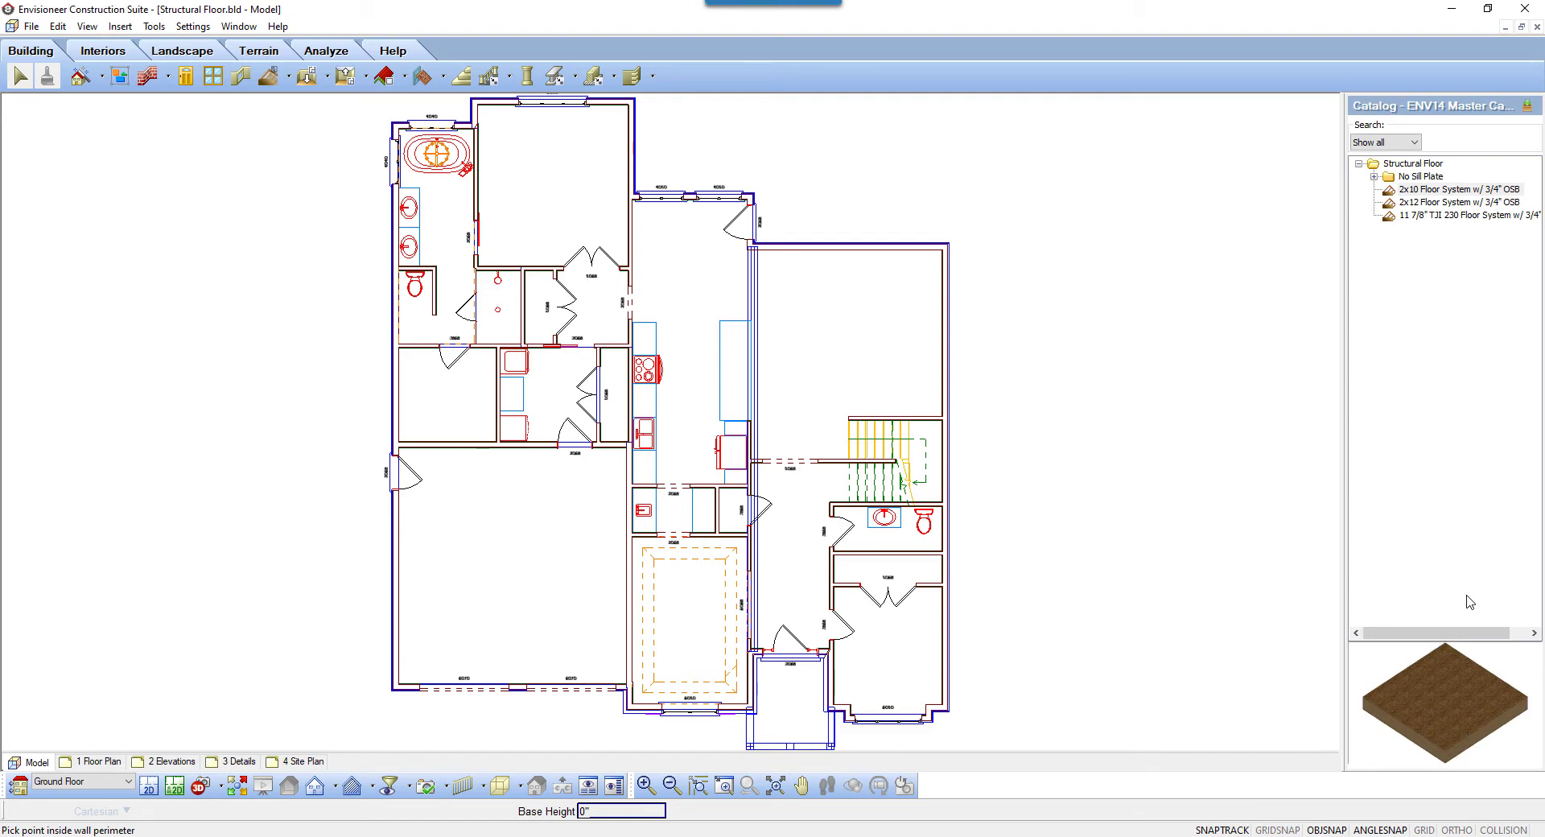
# Step: Edit the 11 7/8" TJI 230 floor system, toggling Regenerate components off and back on
pyautogui.click(1436, 217)
pyautogui.rightClick(1436, 218)
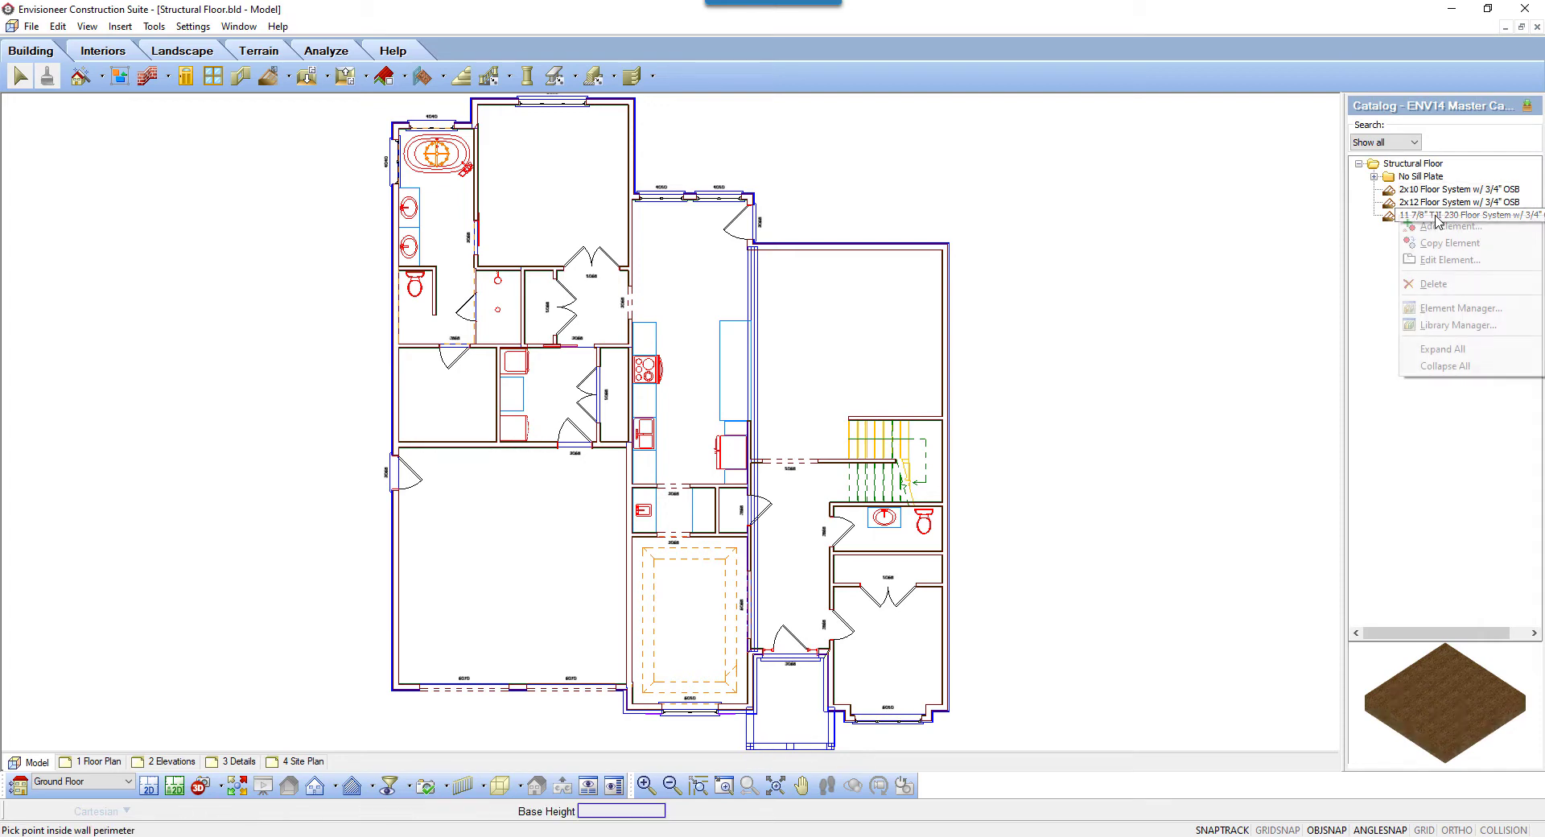
pyautogui.click(1450, 259)
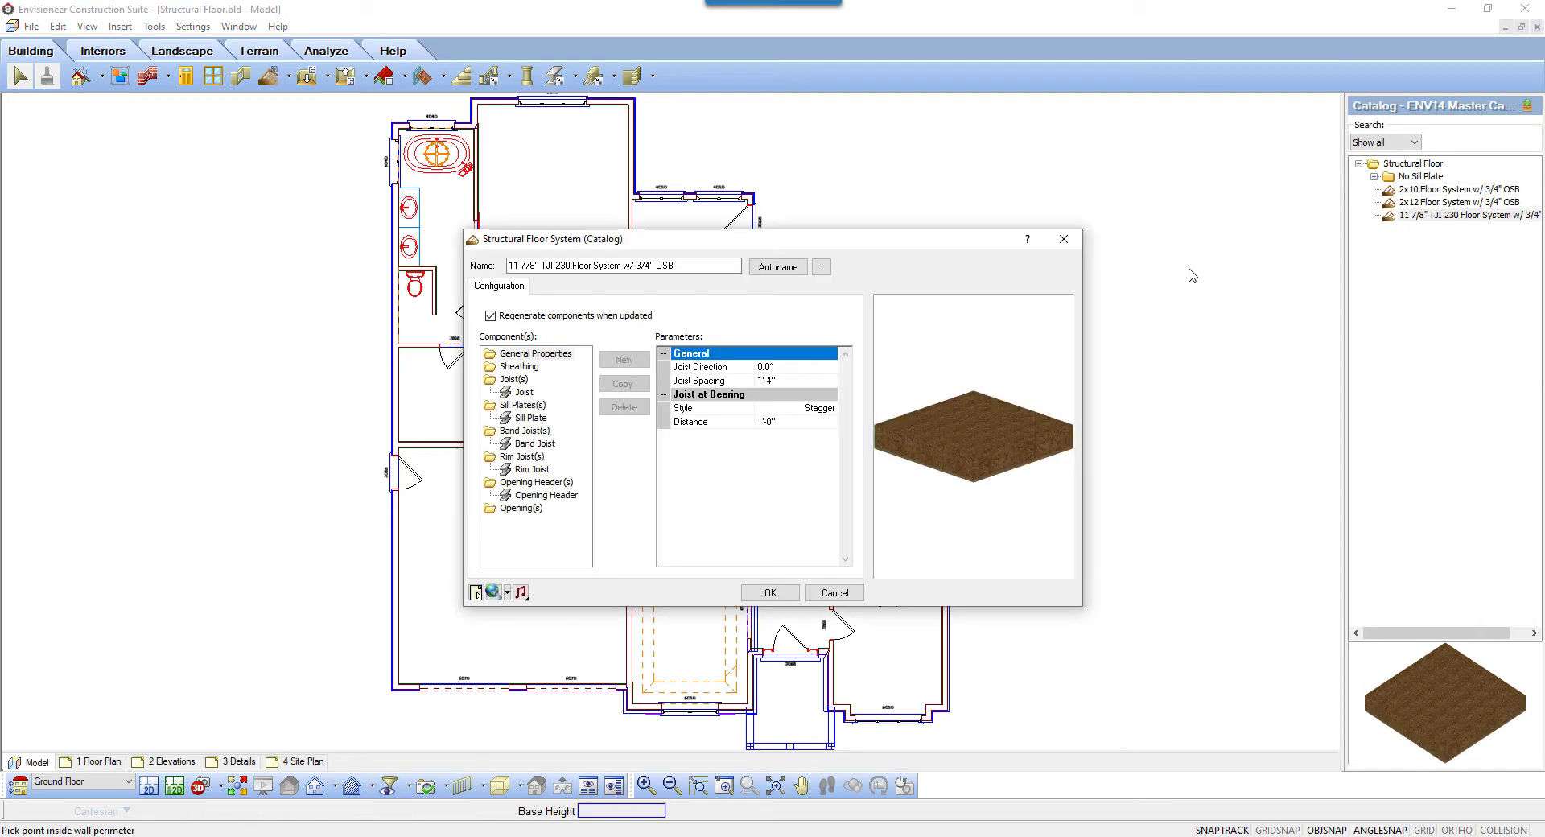
pyautogui.click(490, 316)
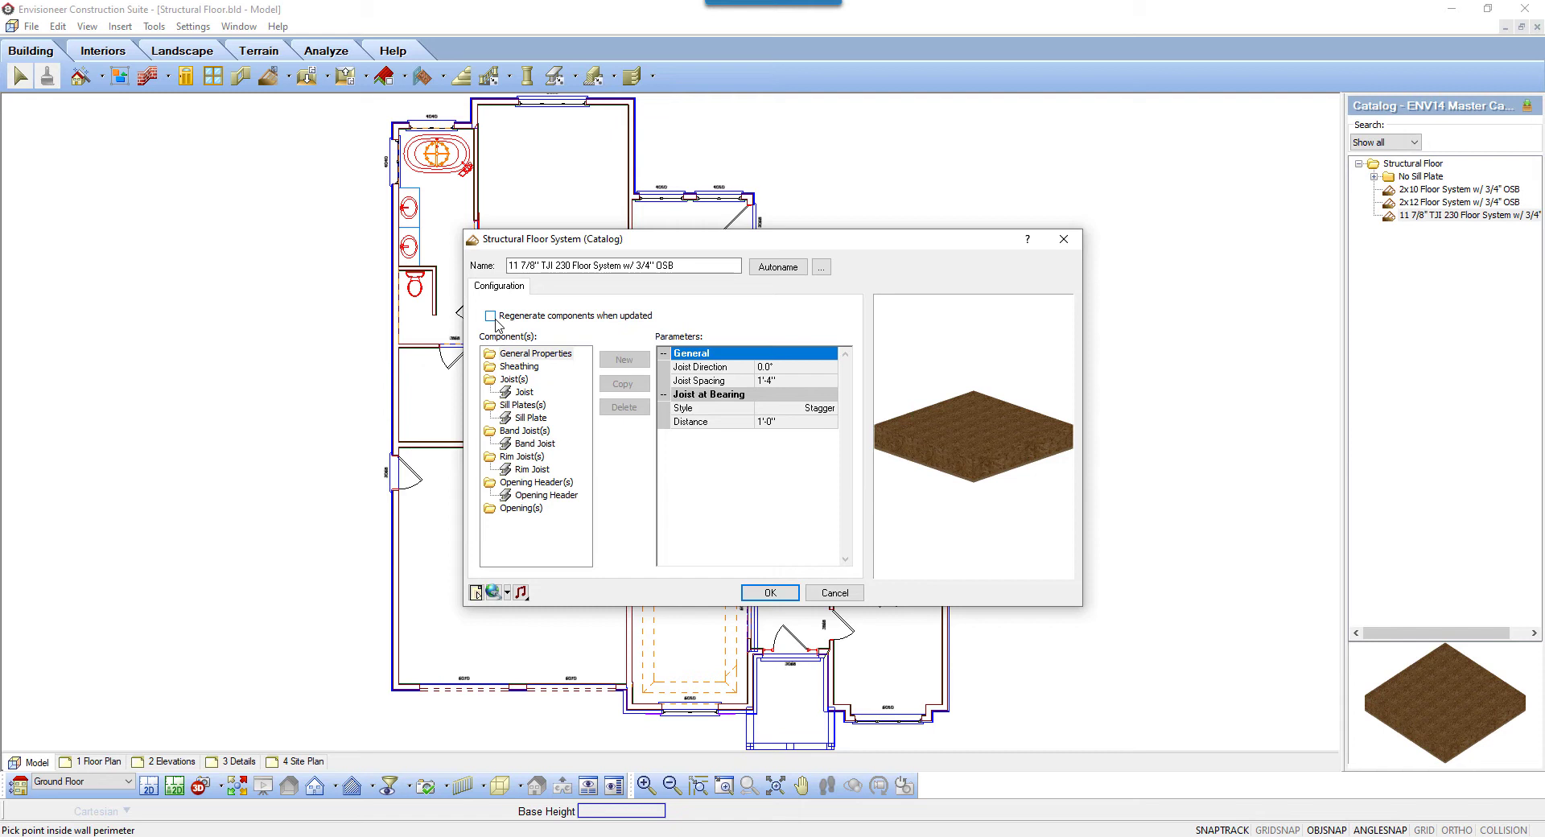
pyautogui.click(491, 316)
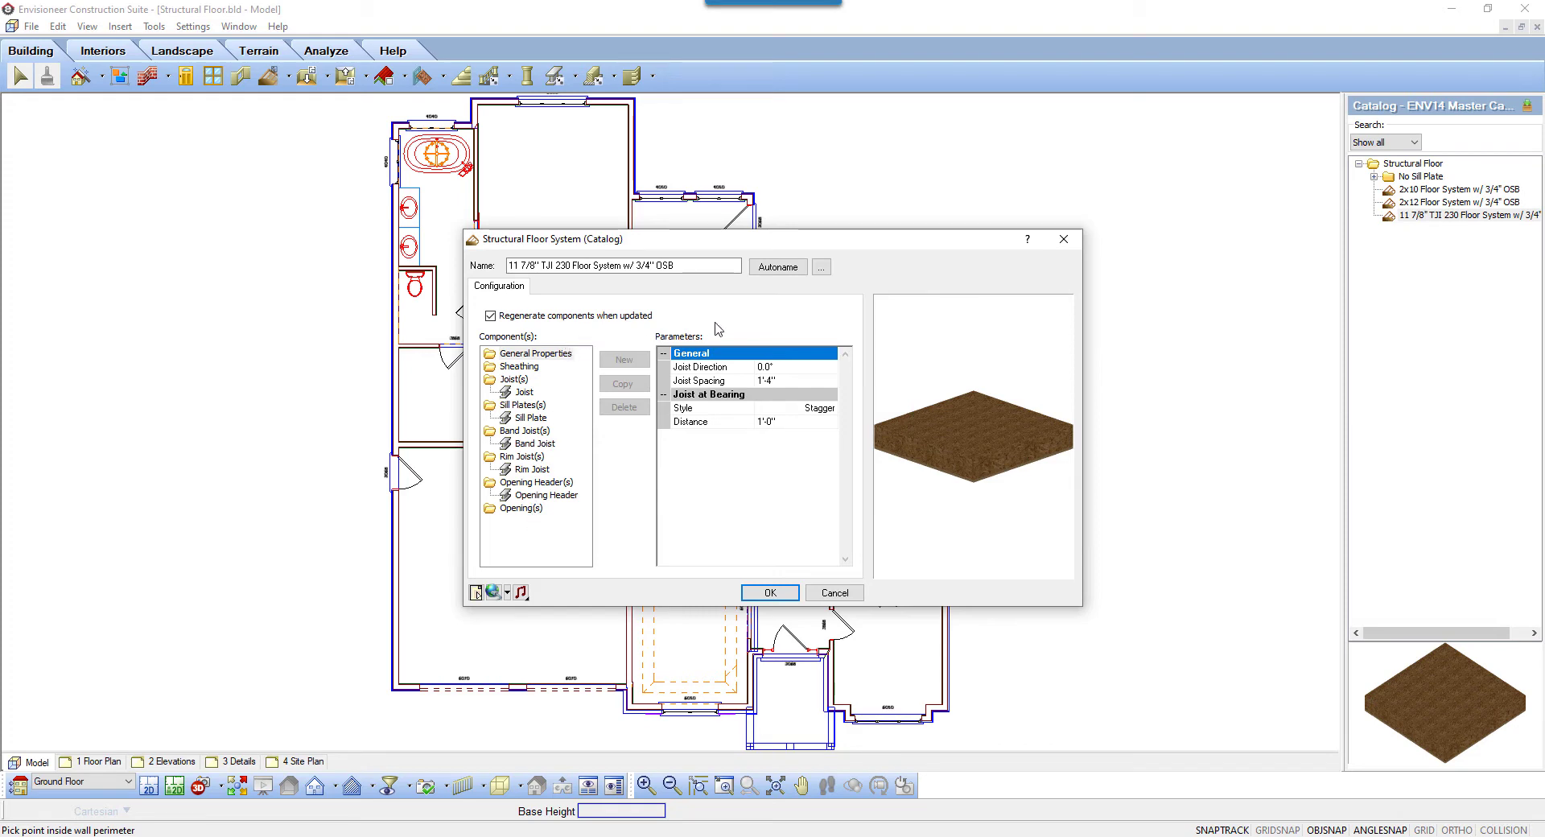
pyautogui.moveTo(1011, 457); pyautogui.dragTo(954, 443)
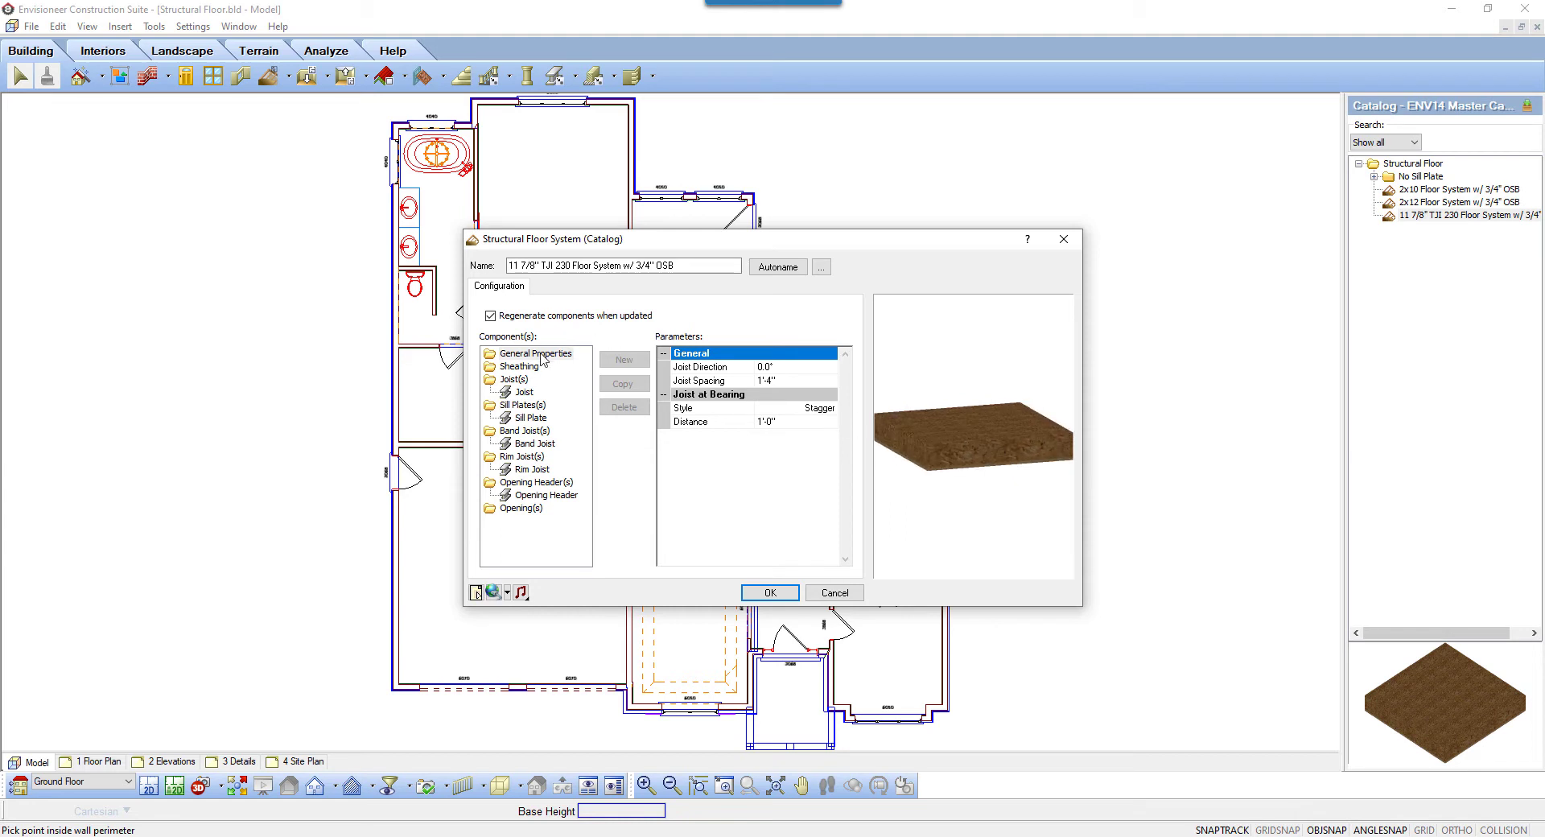
pyautogui.click(819, 368)
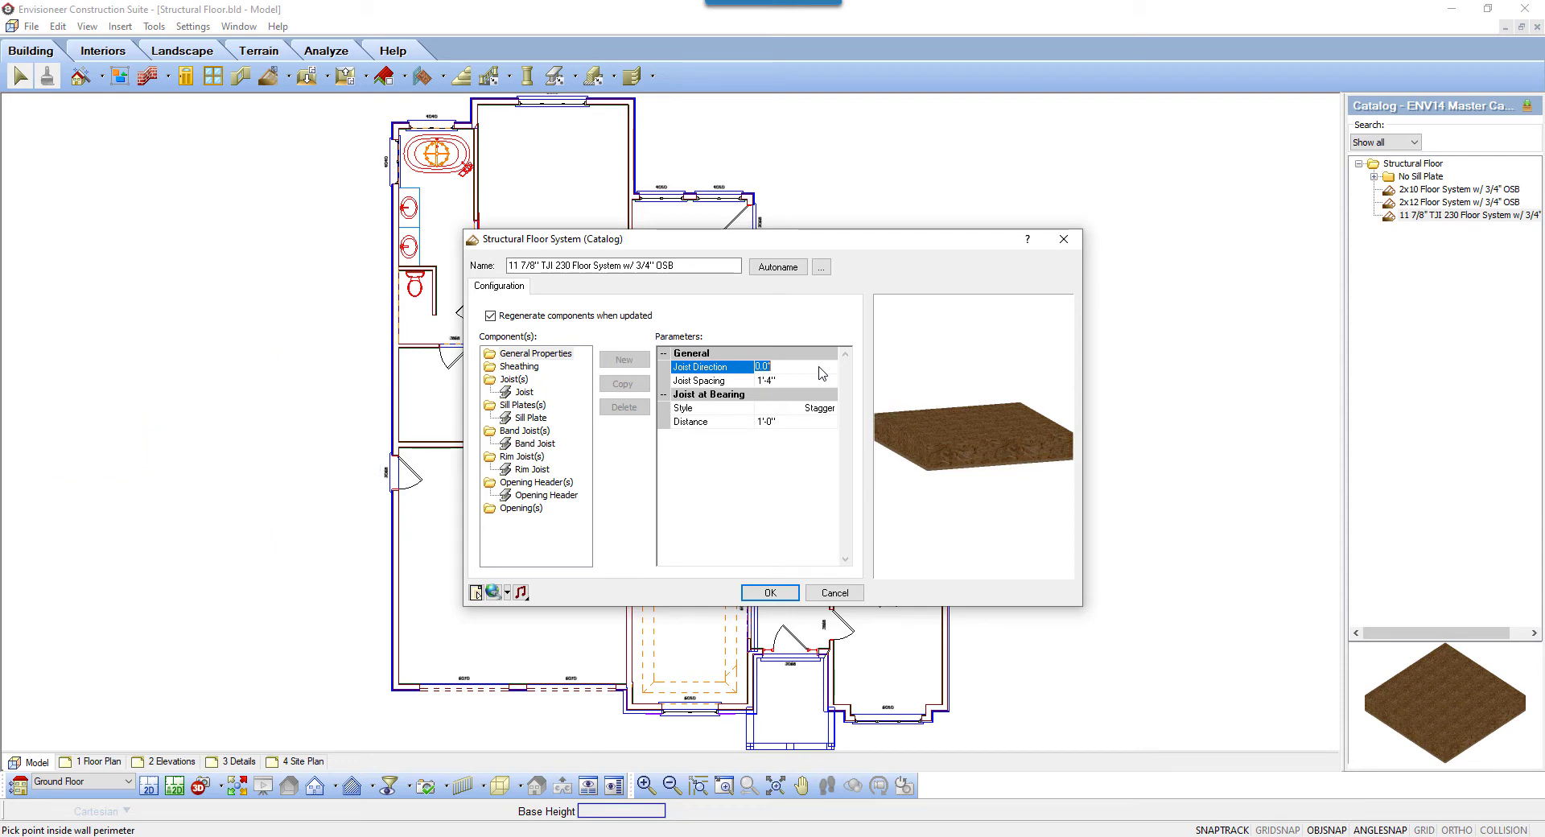
pyautogui.click(814, 381)
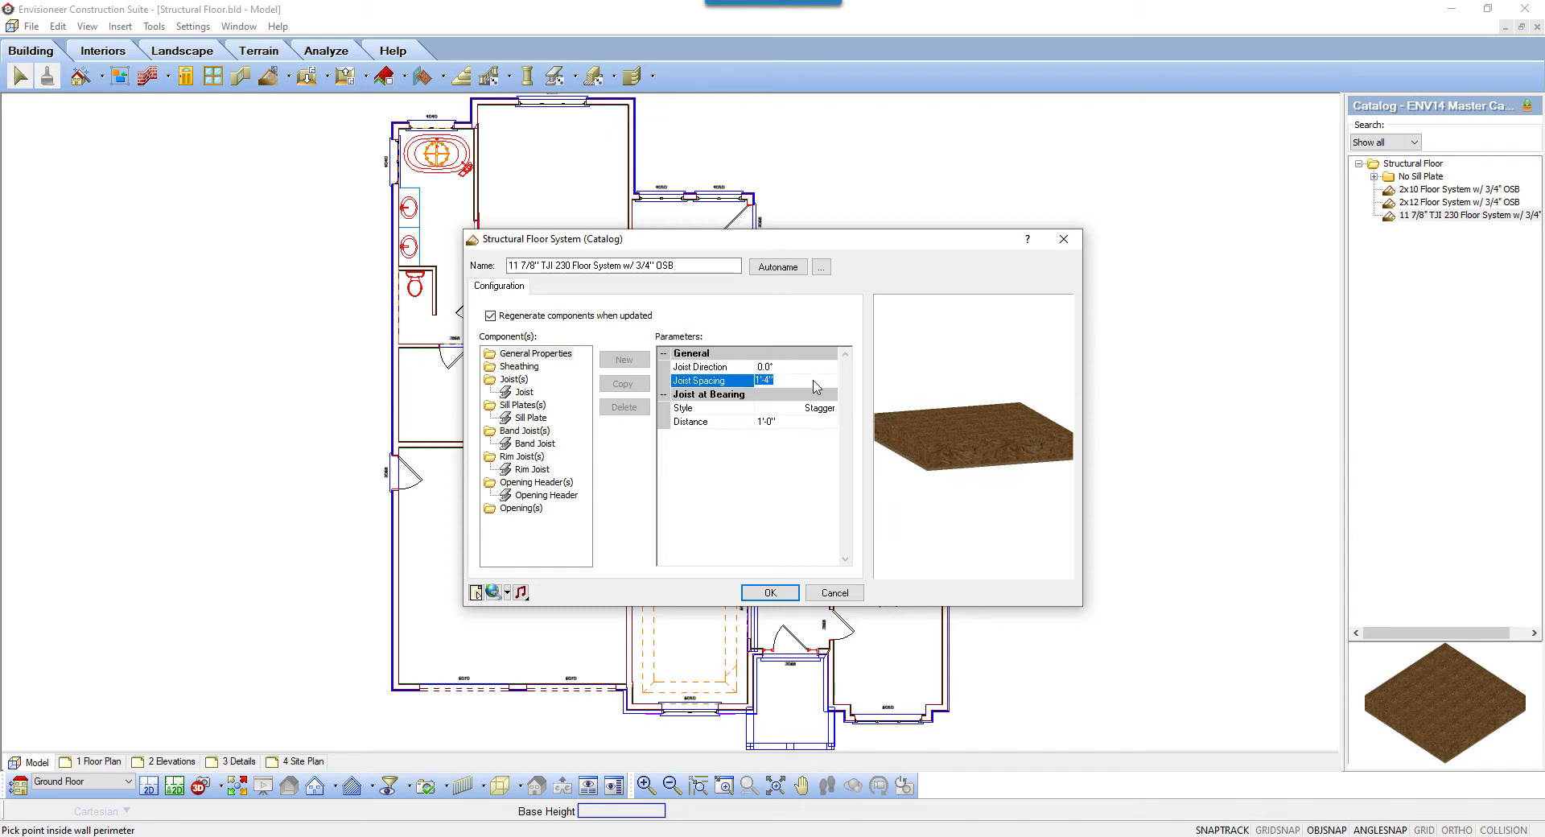
pyautogui.click(824, 409)
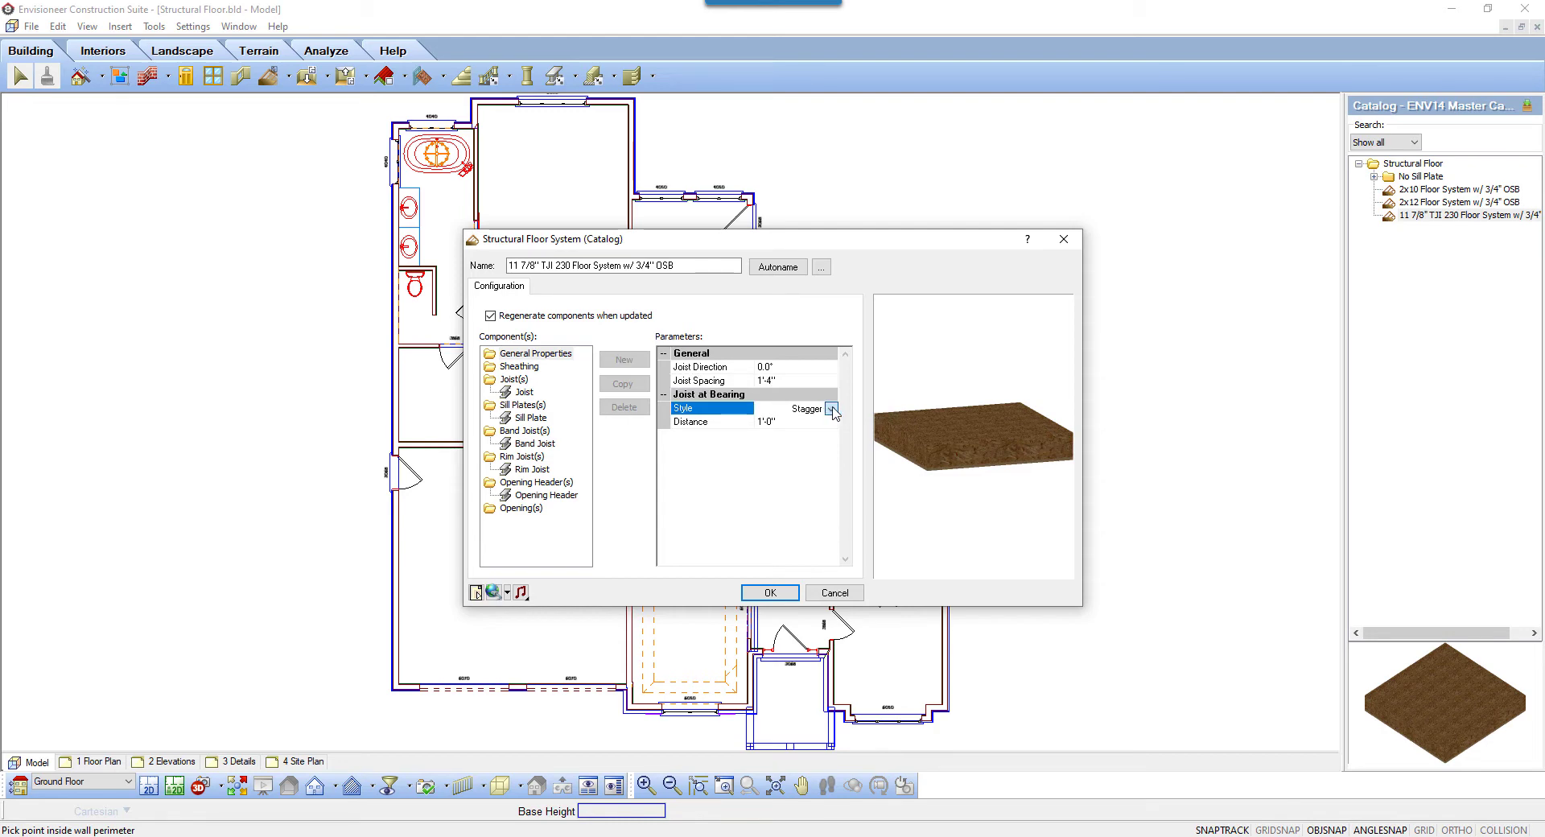
pyautogui.click(832, 409)
pyautogui.click(827, 432)
pyautogui.click(789, 425)
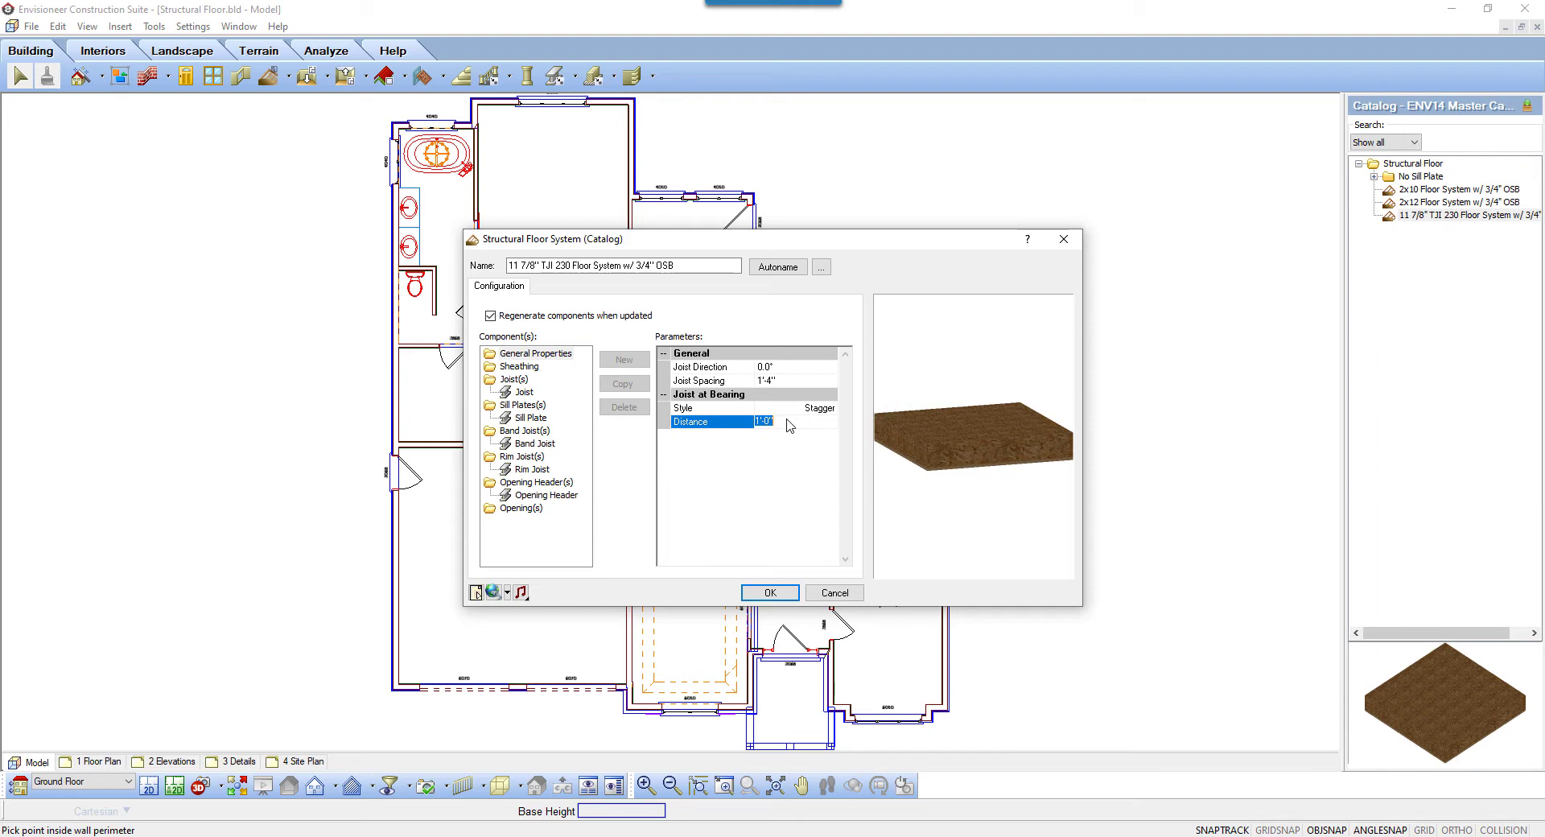
# Step: Keep the Sheathing component included, with 3/4" OSB T&G Sheathing as its material
pyautogui.click(538, 367)
pyautogui.click(538, 367)
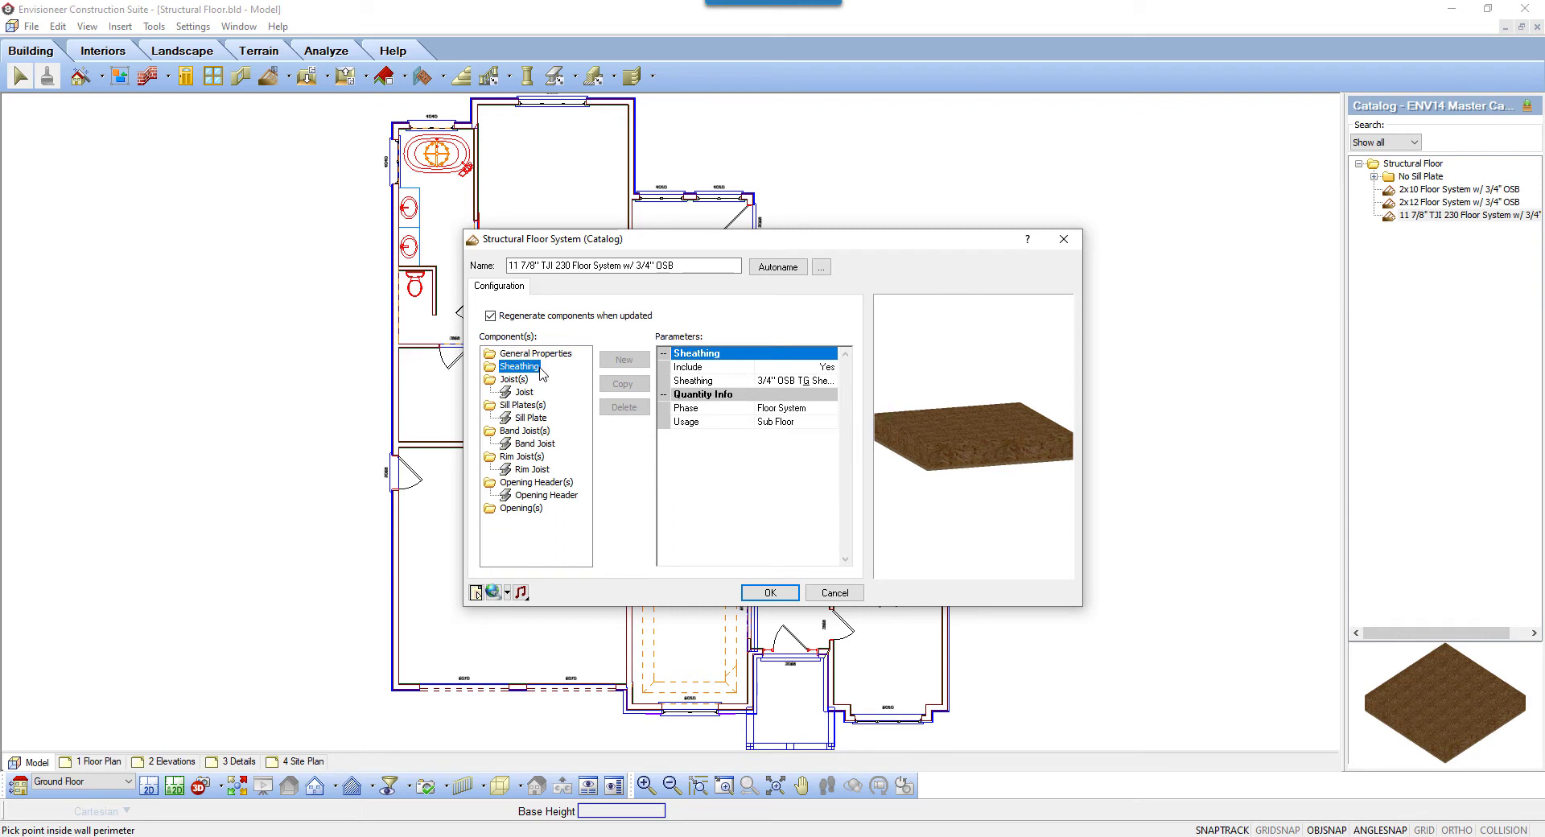
pyautogui.click(831, 367)
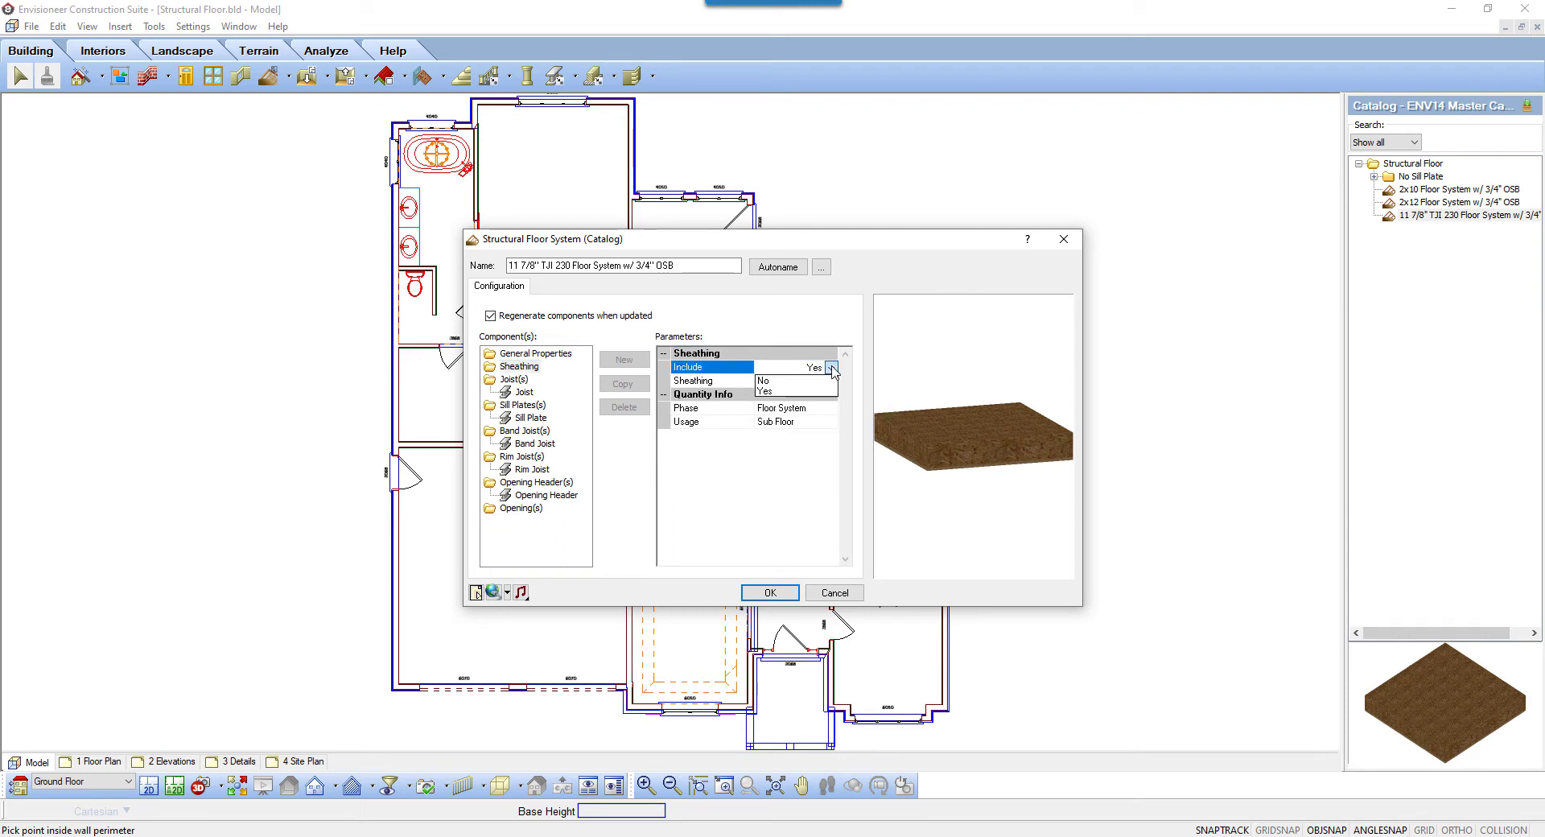
pyautogui.click(834, 390)
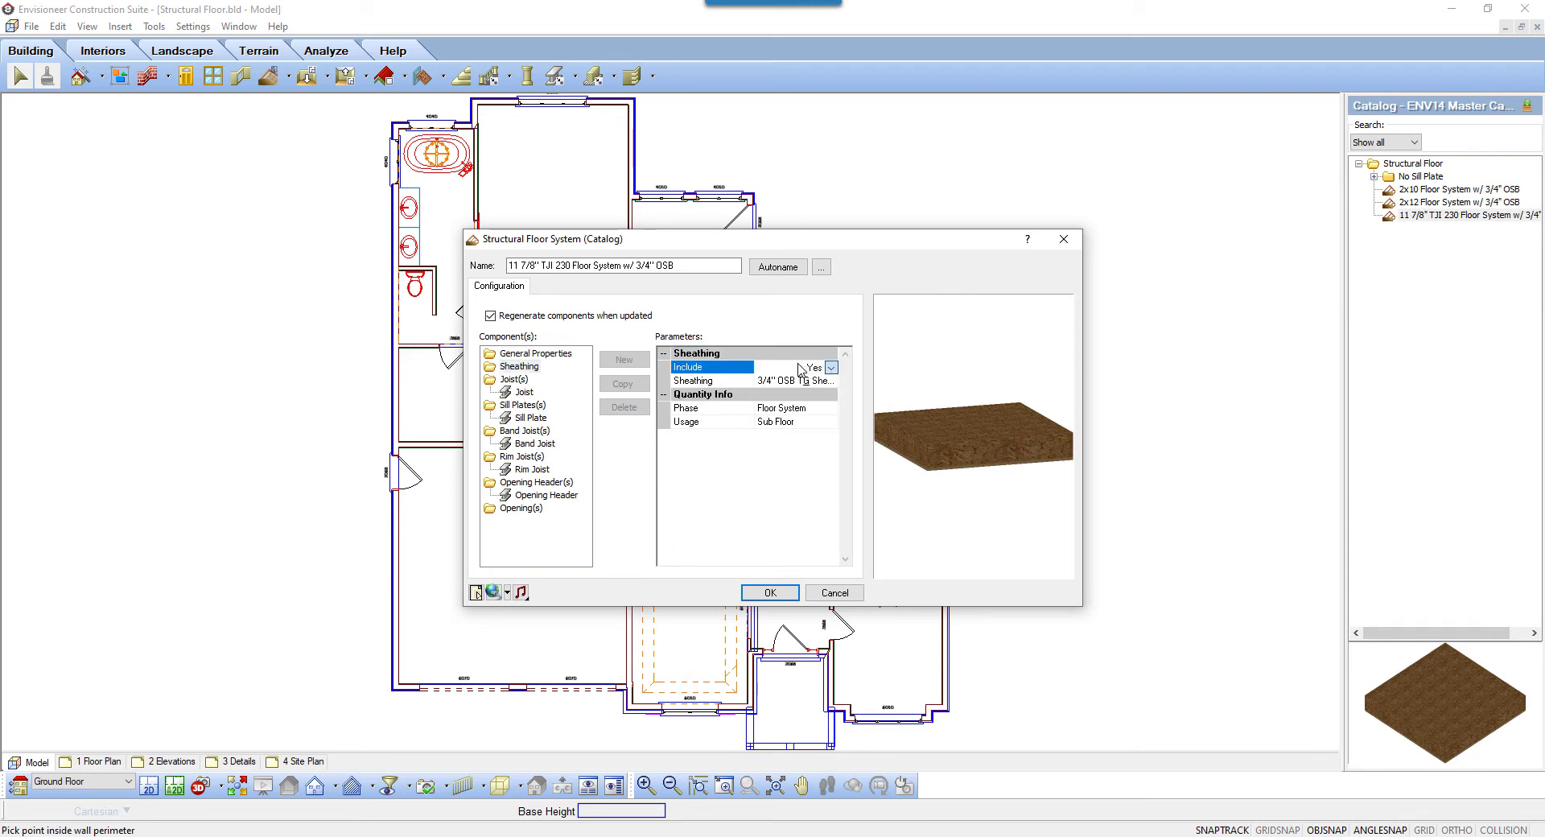
pyautogui.click(831, 382)
pyautogui.click(830, 382)
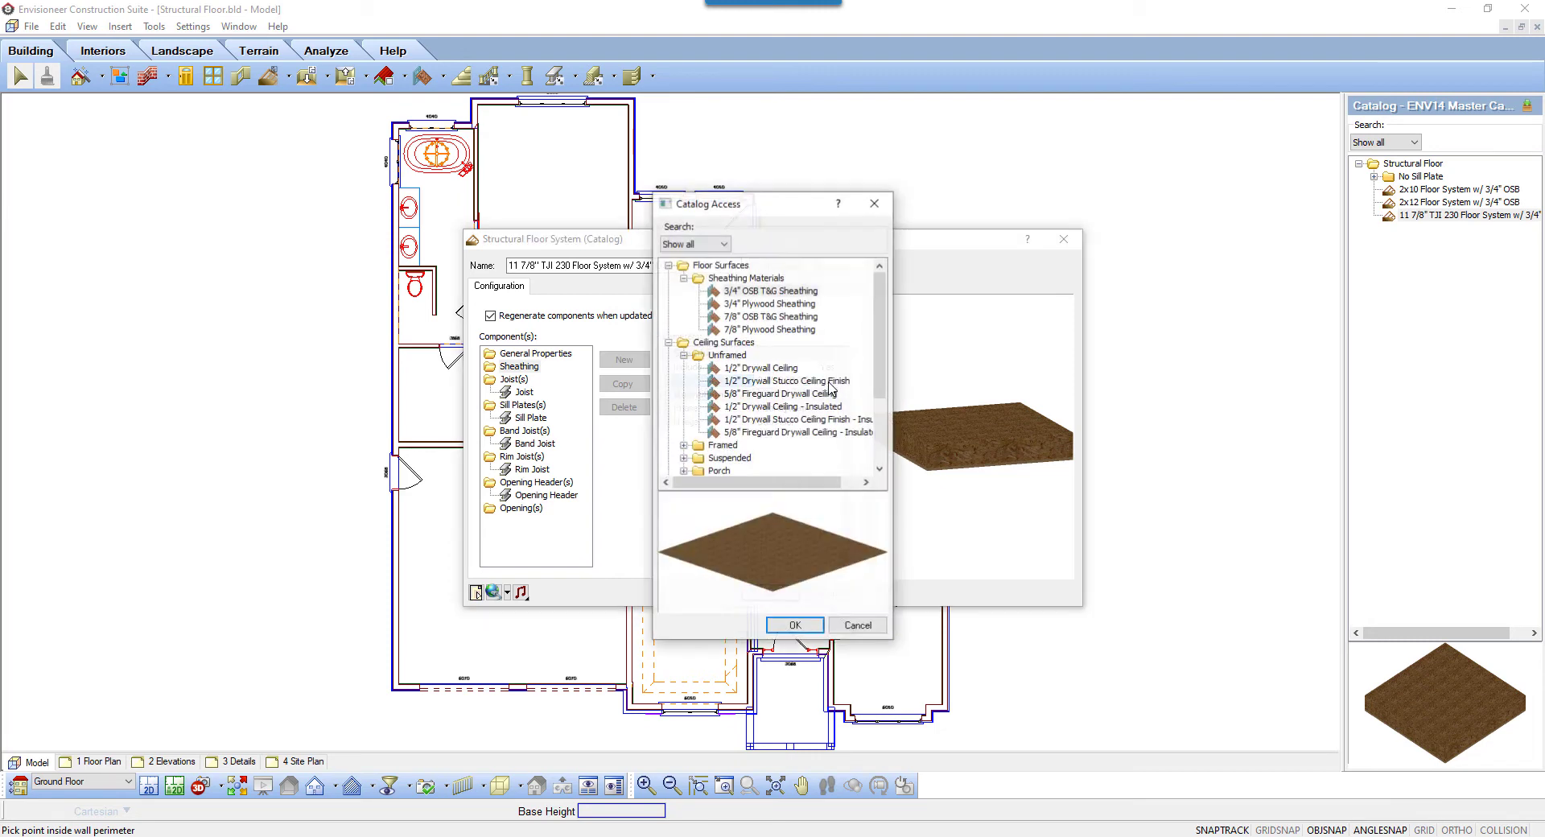
pyautogui.click(779, 291)
pyautogui.click(795, 625)
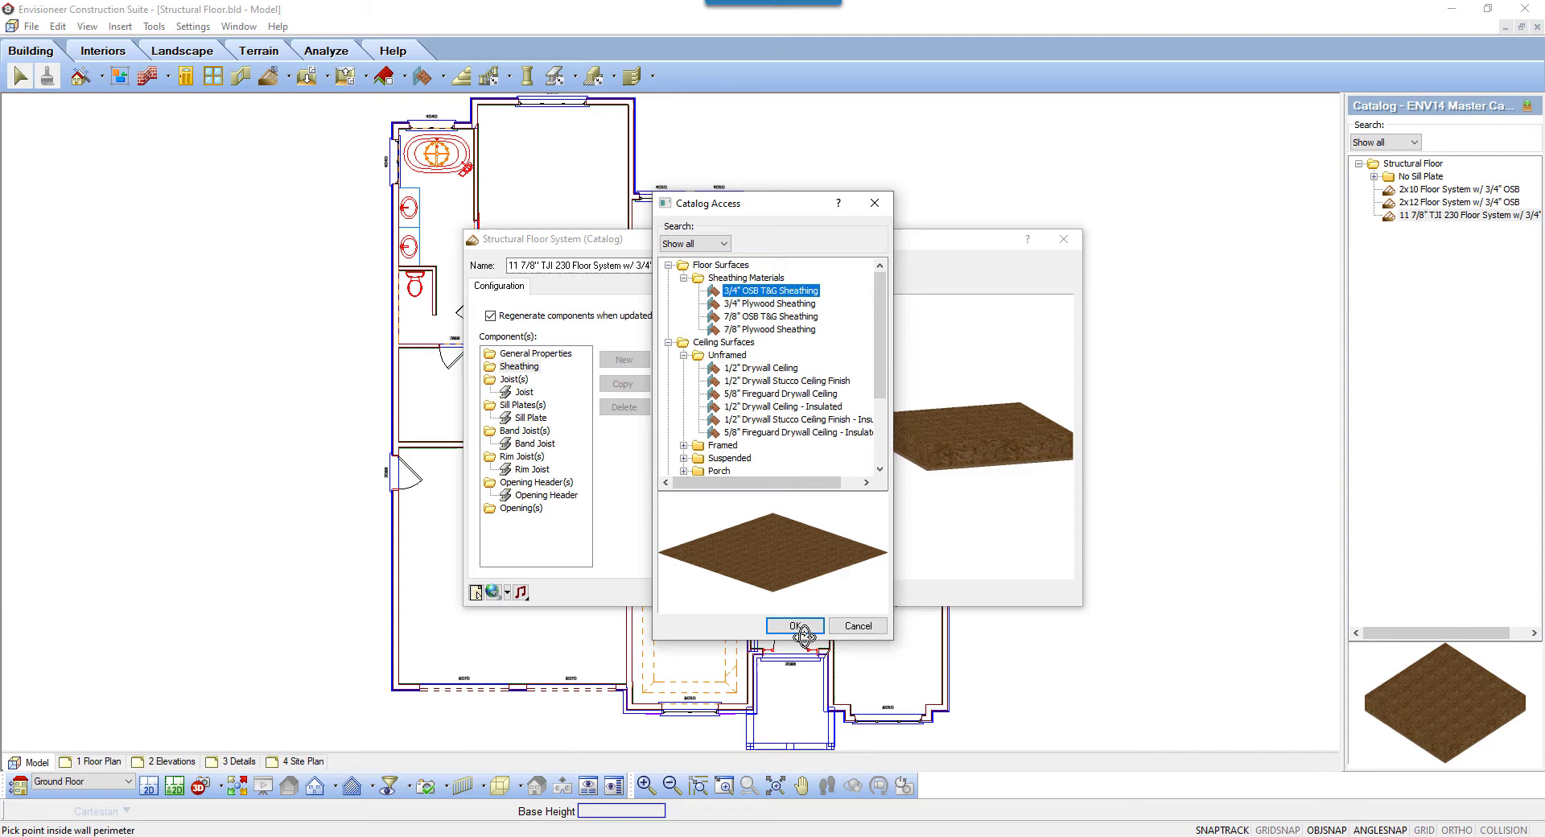
# Step: Keep Floor System as the sheathing phase and select its Sub Floor usage setting
pyautogui.click(830, 408)
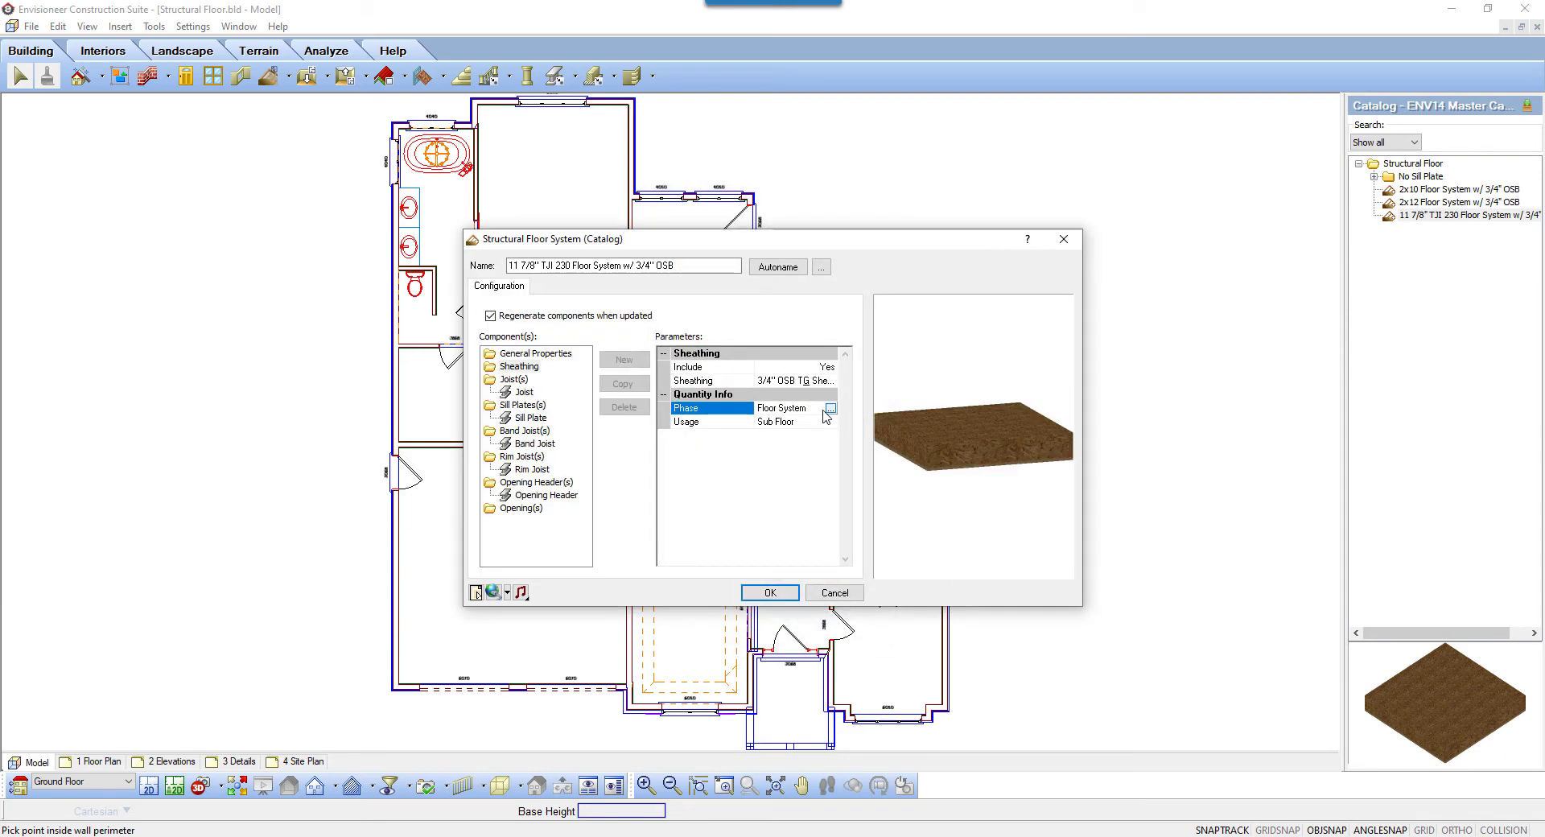
pyautogui.click(830, 408)
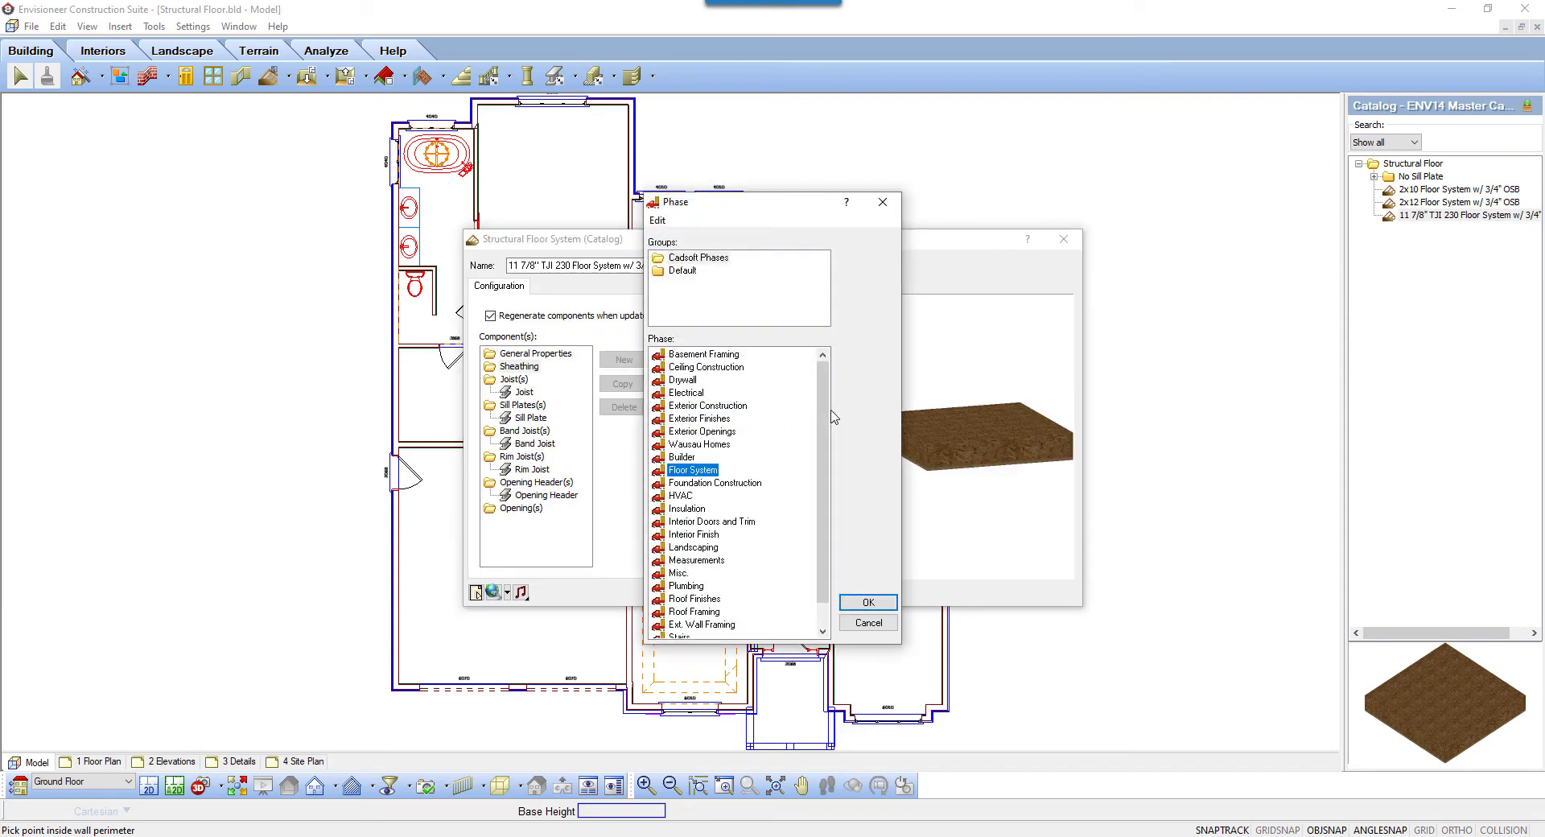
pyautogui.click(868, 602)
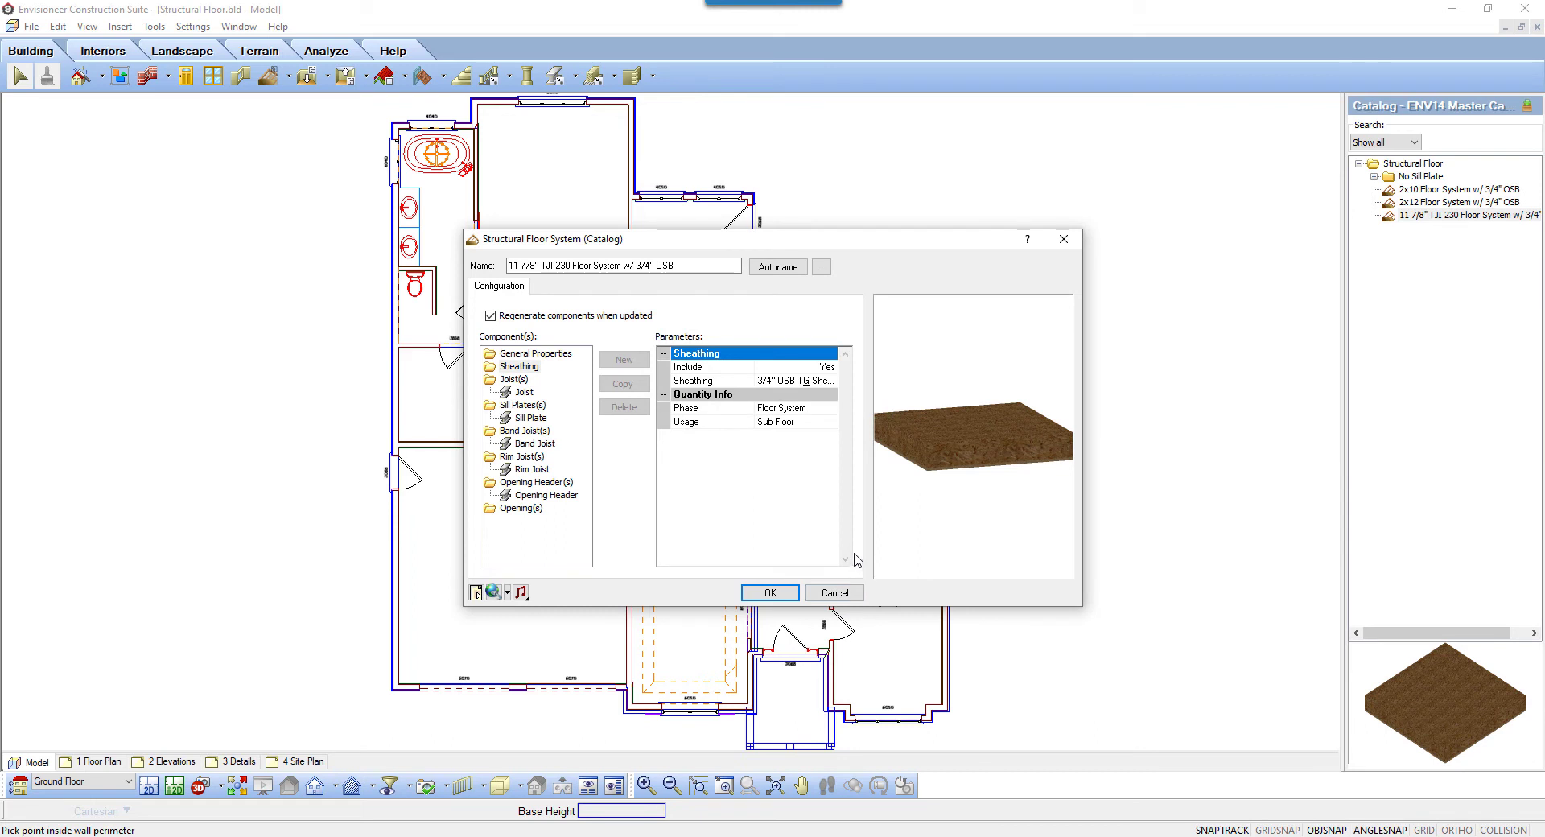
pyautogui.click(798, 427)
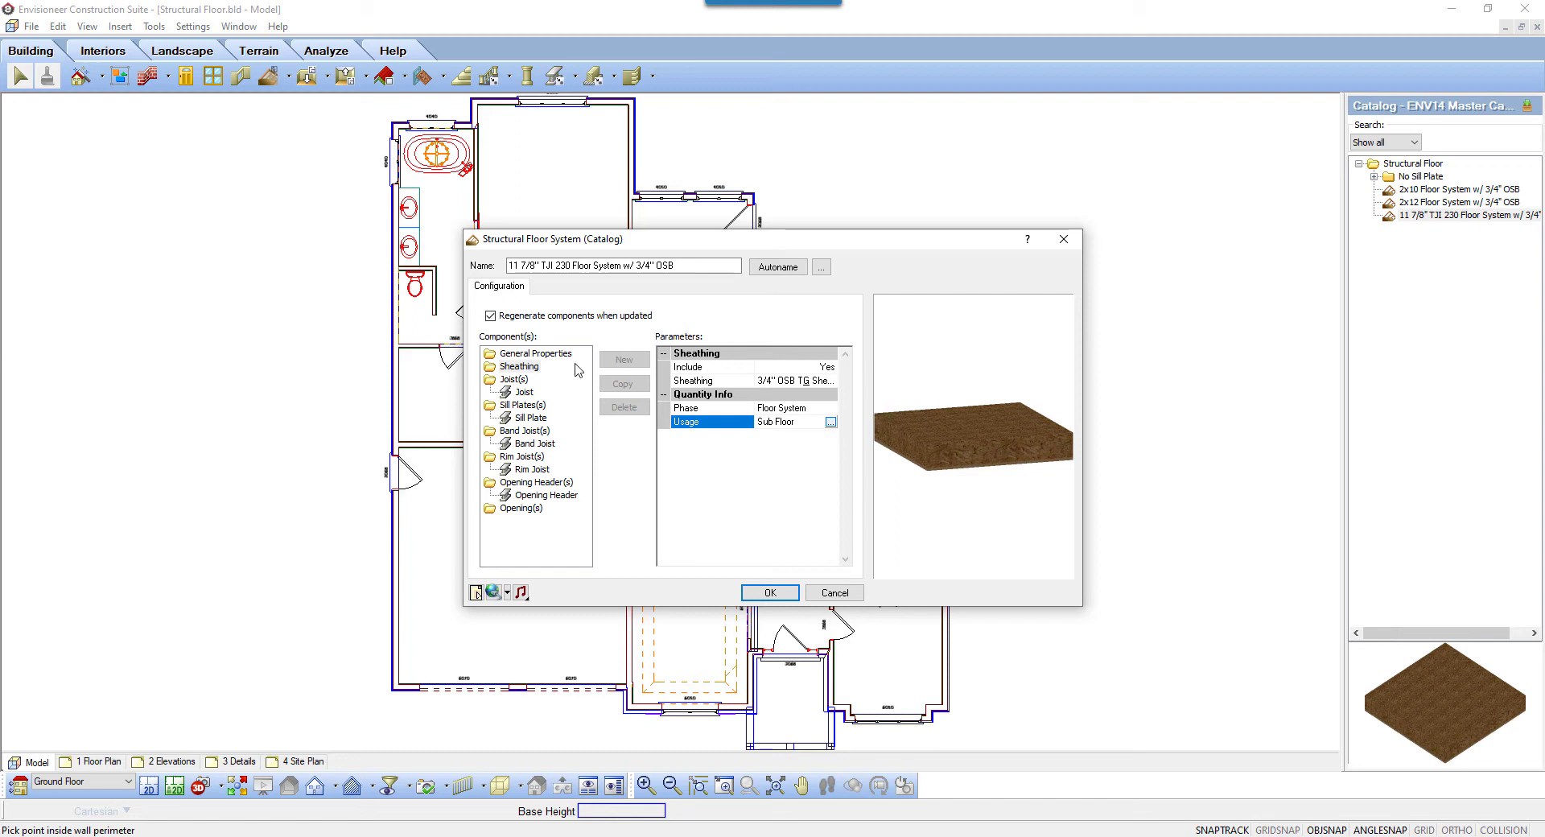
# Step: Browse the joist, sill plate, band joist and rim joist component settings
pyautogui.click(525, 393)
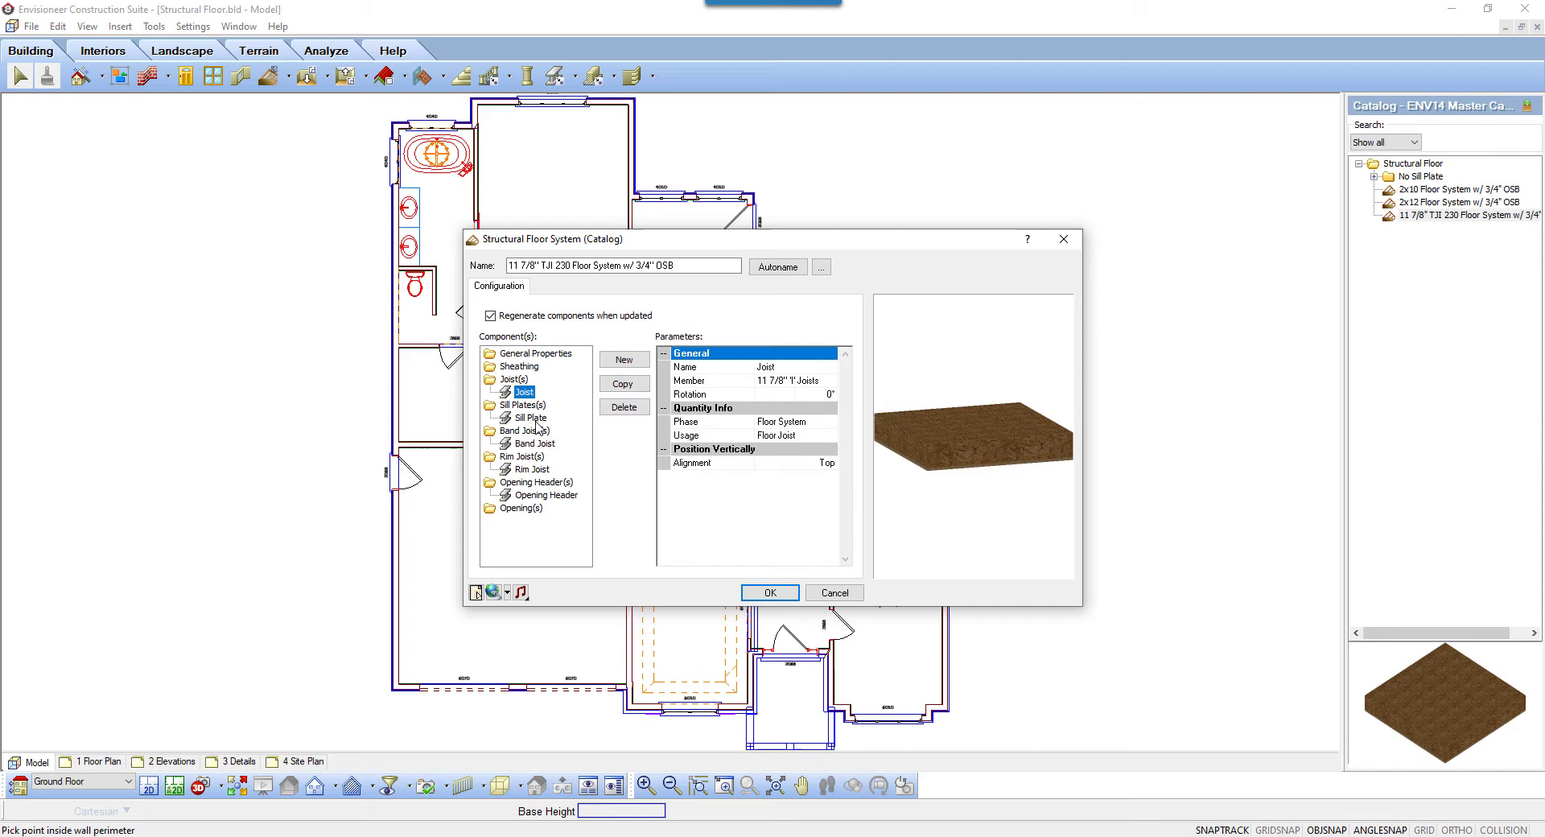
pyautogui.click(532, 417)
pyautogui.click(543, 433)
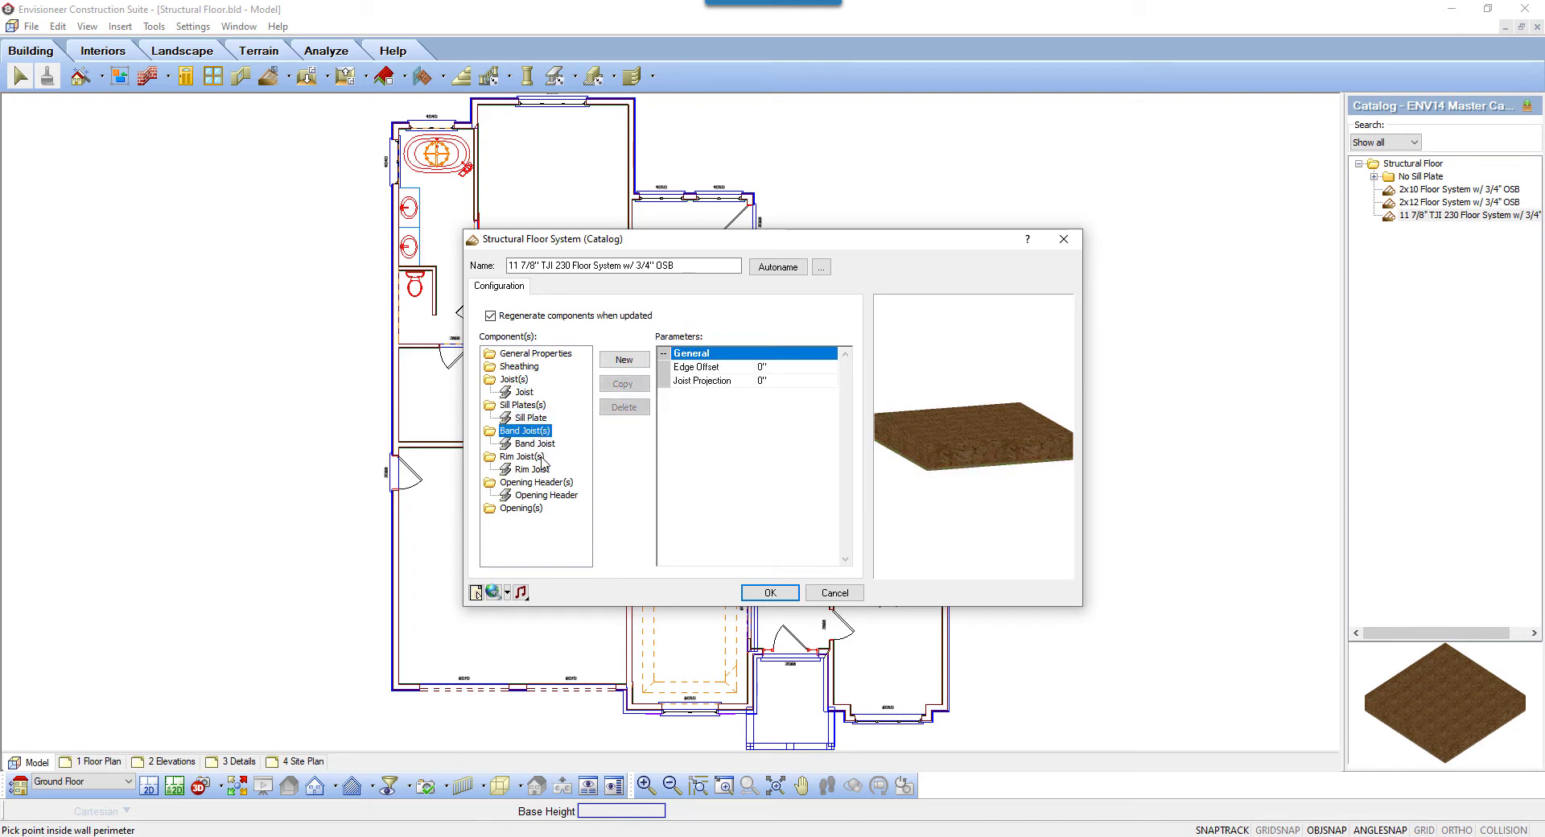
pyautogui.click(544, 458)
pyautogui.click(552, 465)
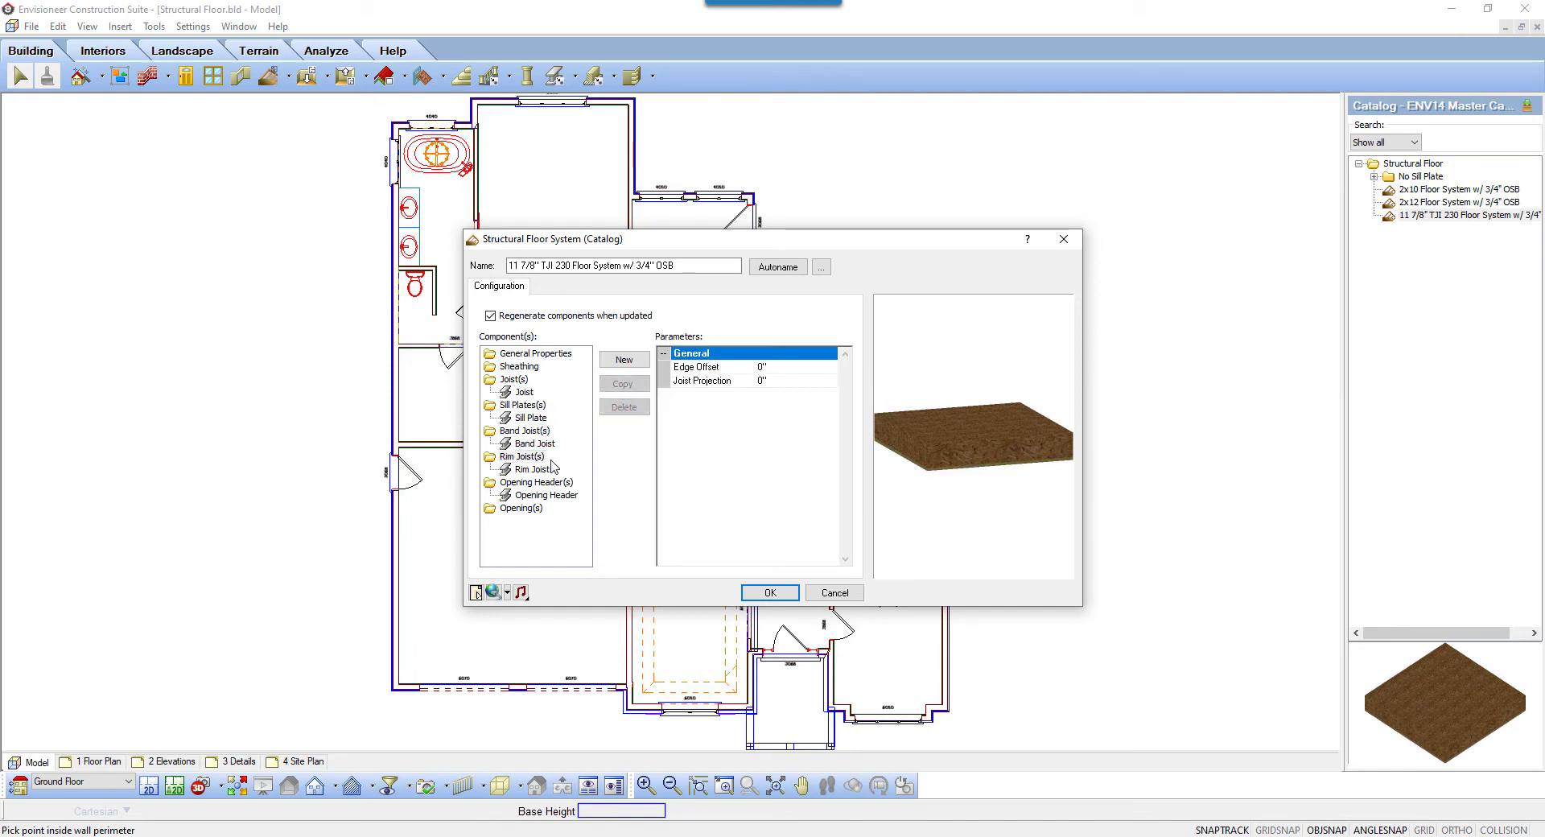
pyautogui.click(535, 418)
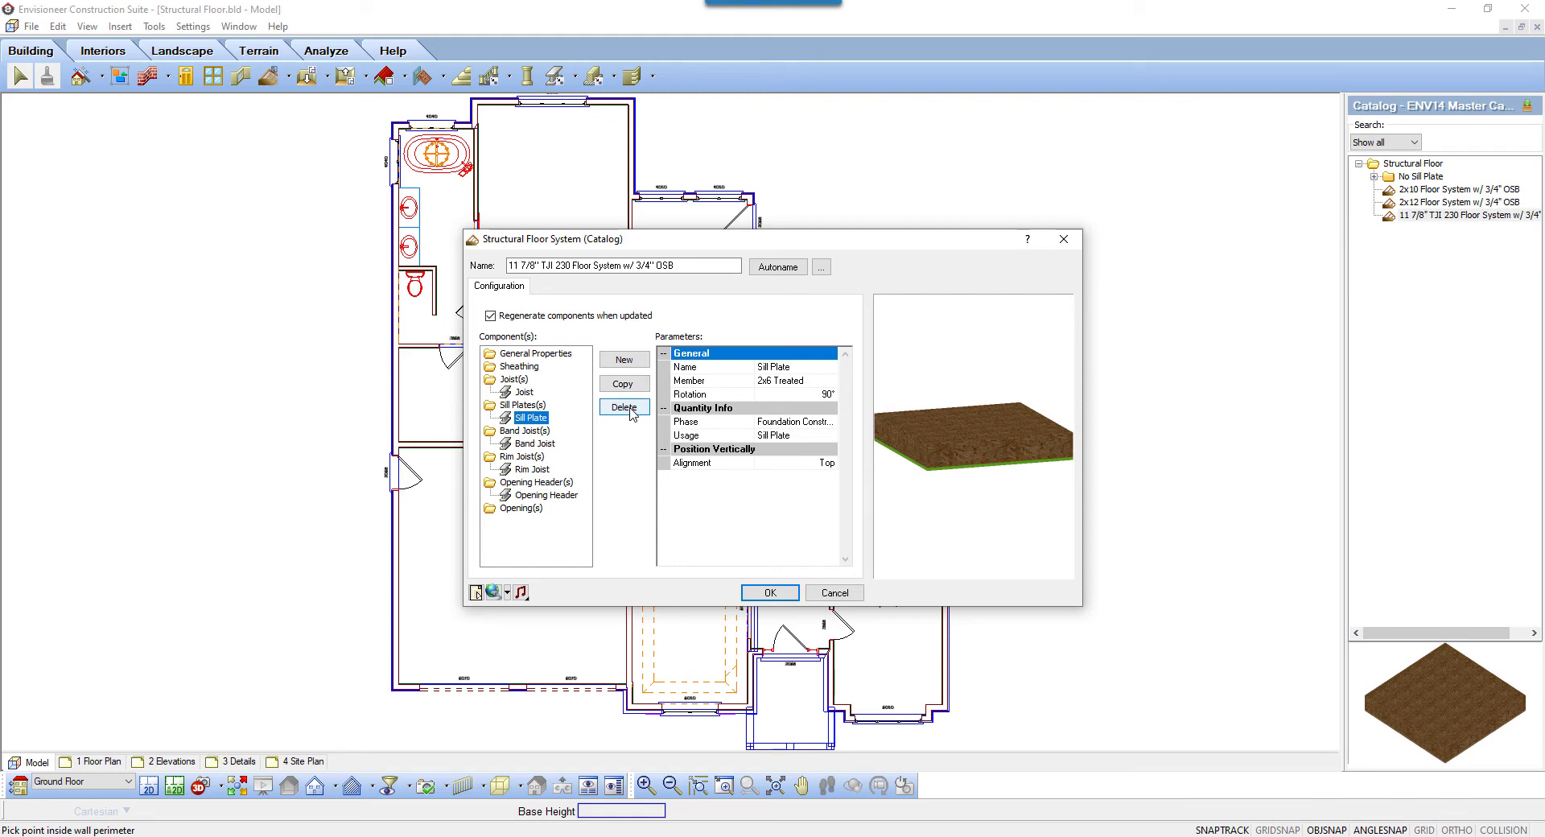
# Step: Review the sill plate's name and size, keeping 90° rotation and Top alignment
pyautogui.click(812, 371)
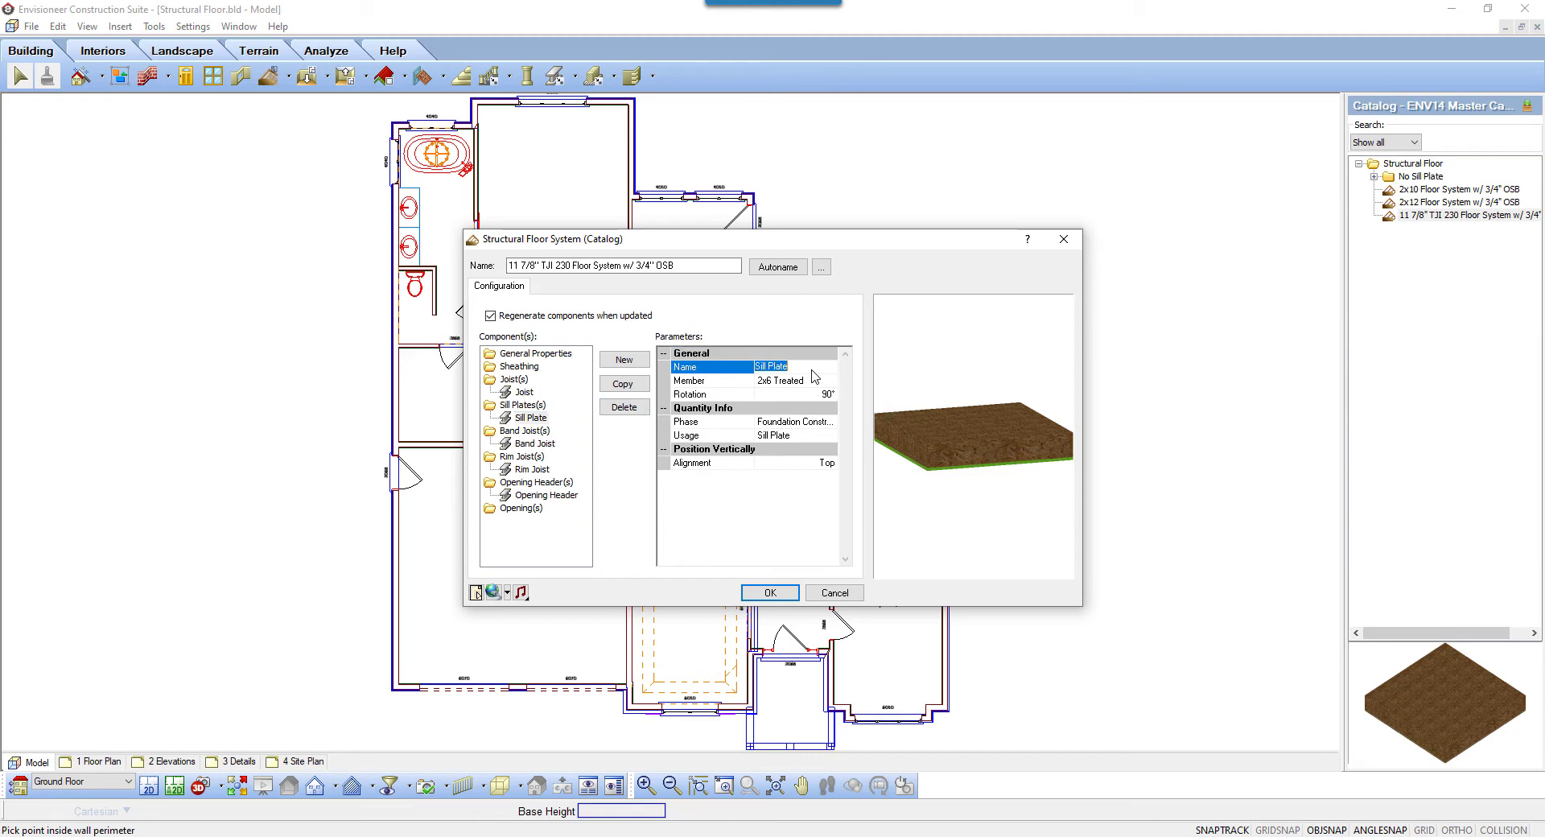
pyautogui.click(818, 382)
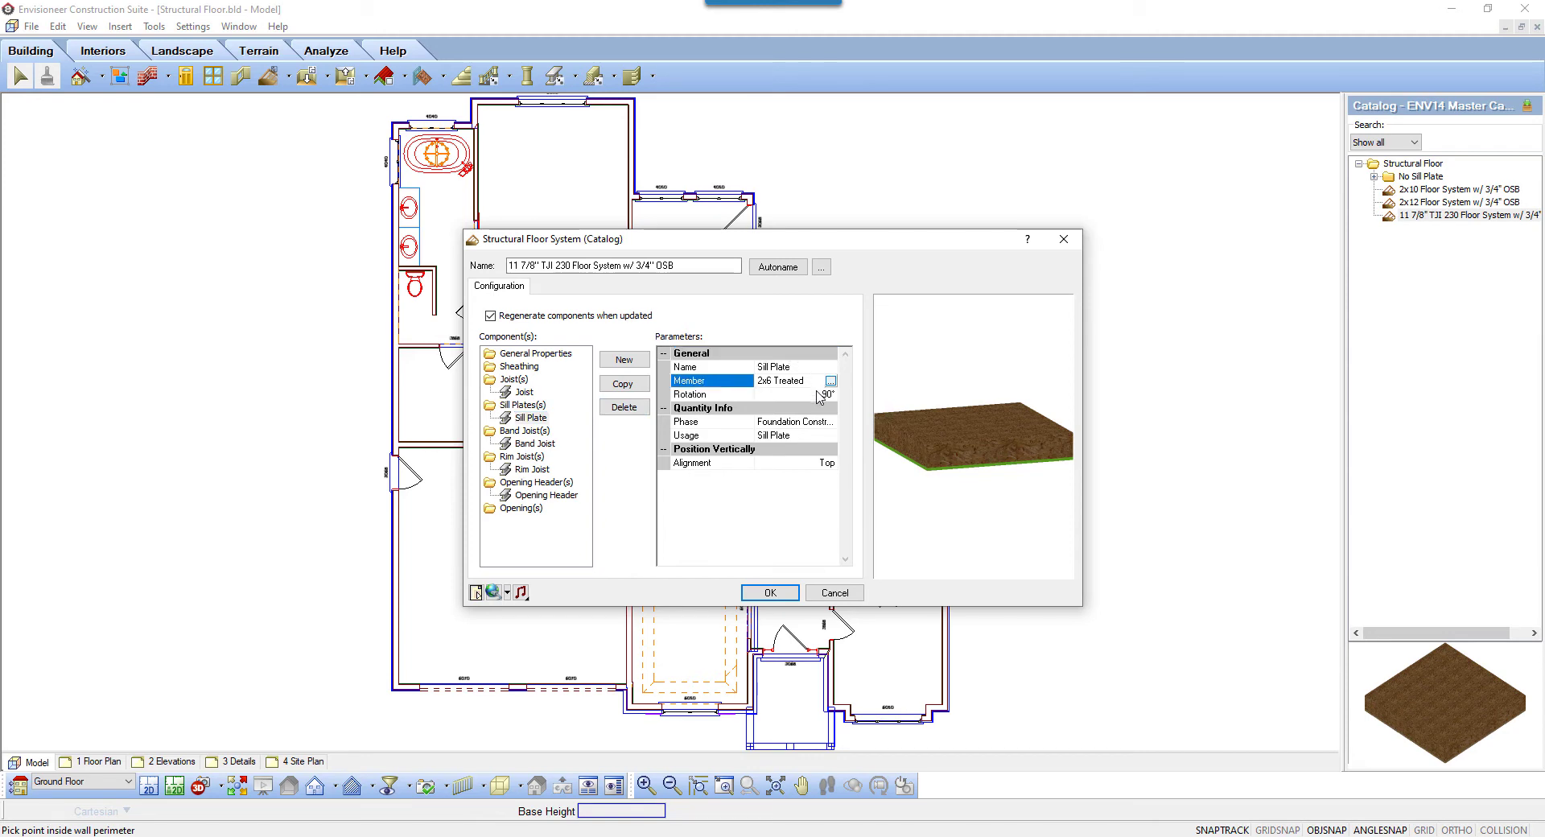
pyautogui.click(819, 396)
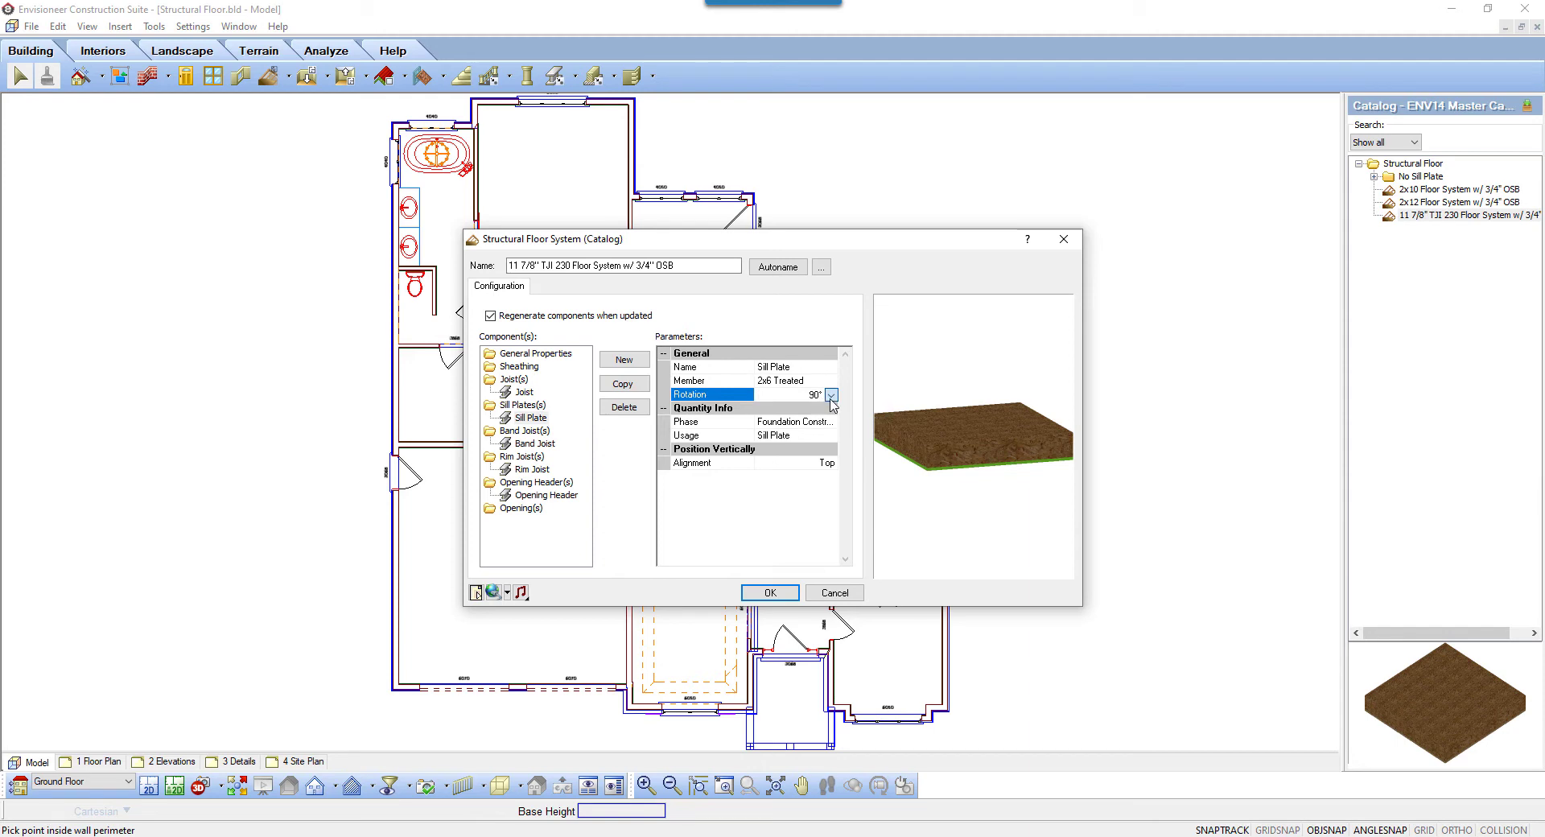
pyautogui.click(832, 396)
pyautogui.click(832, 396)
pyautogui.click(831, 464)
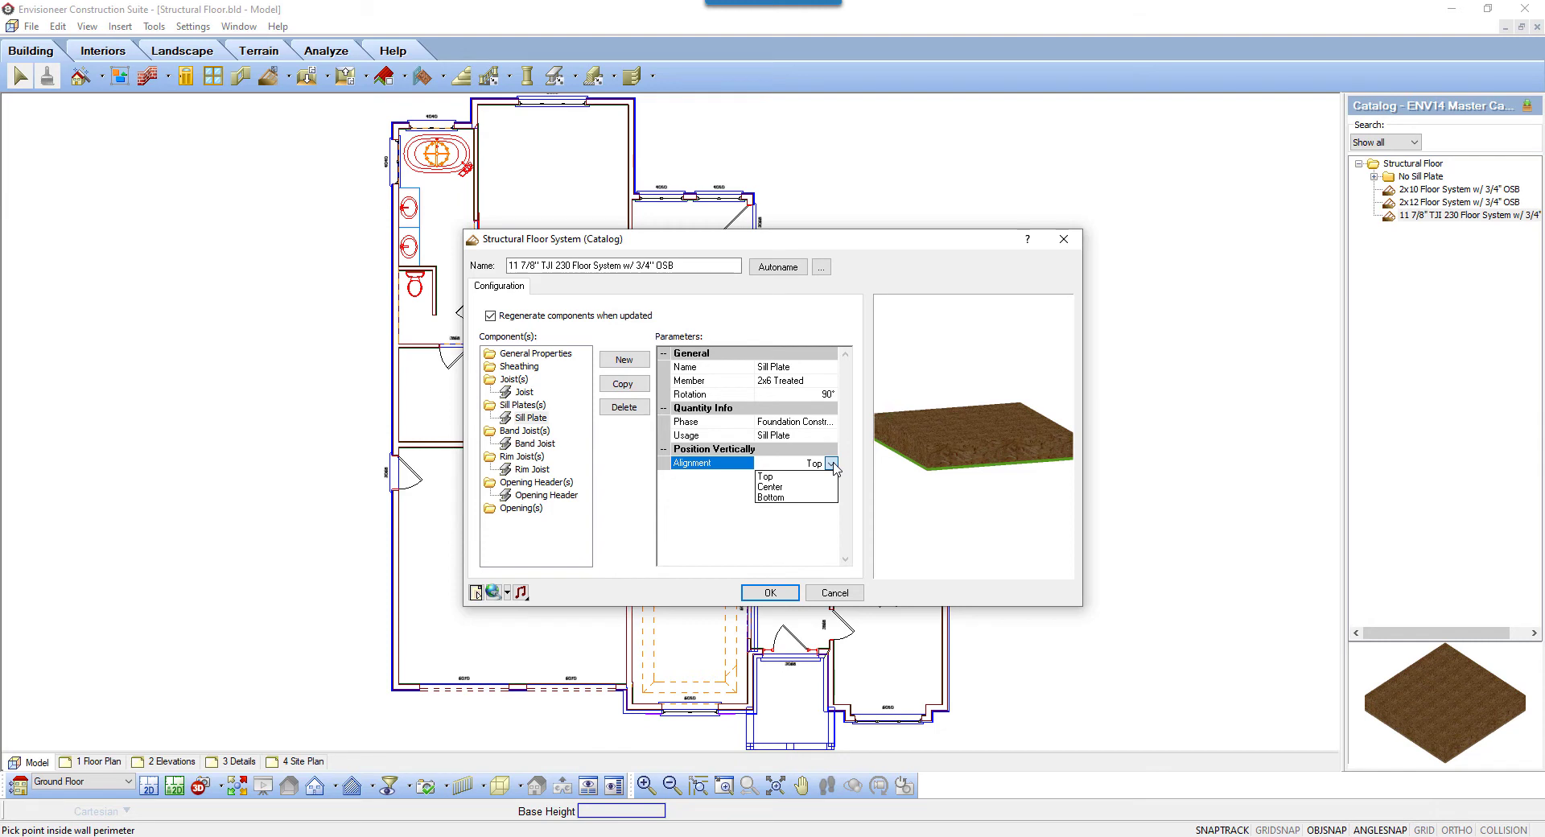
pyautogui.click(729, 485)
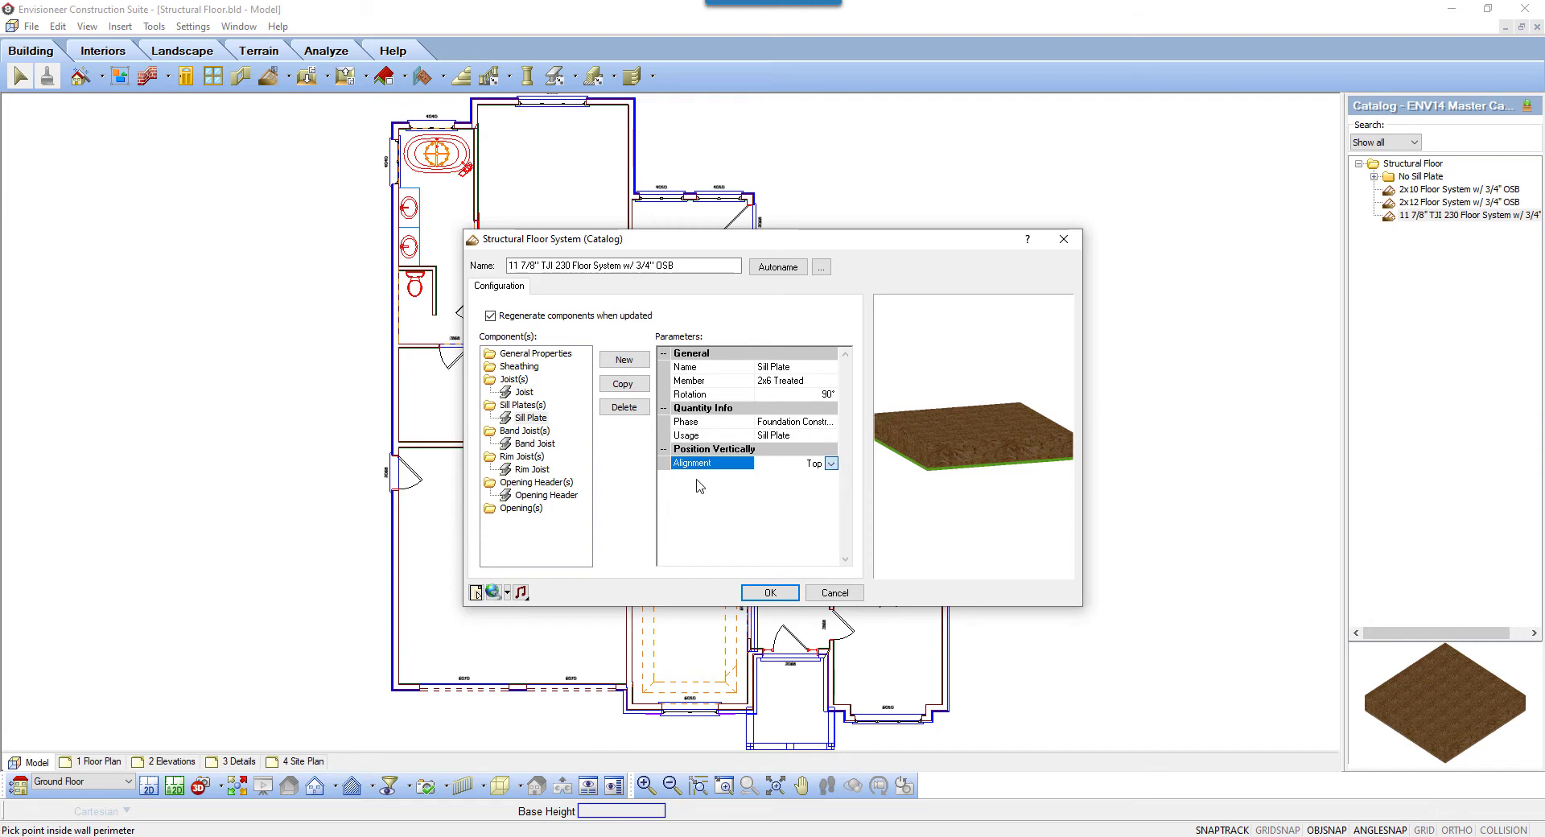
# Step: Check the opening header's 0" edge offset and 0" joist projection, then accept the configuration
pyautogui.click(543, 483)
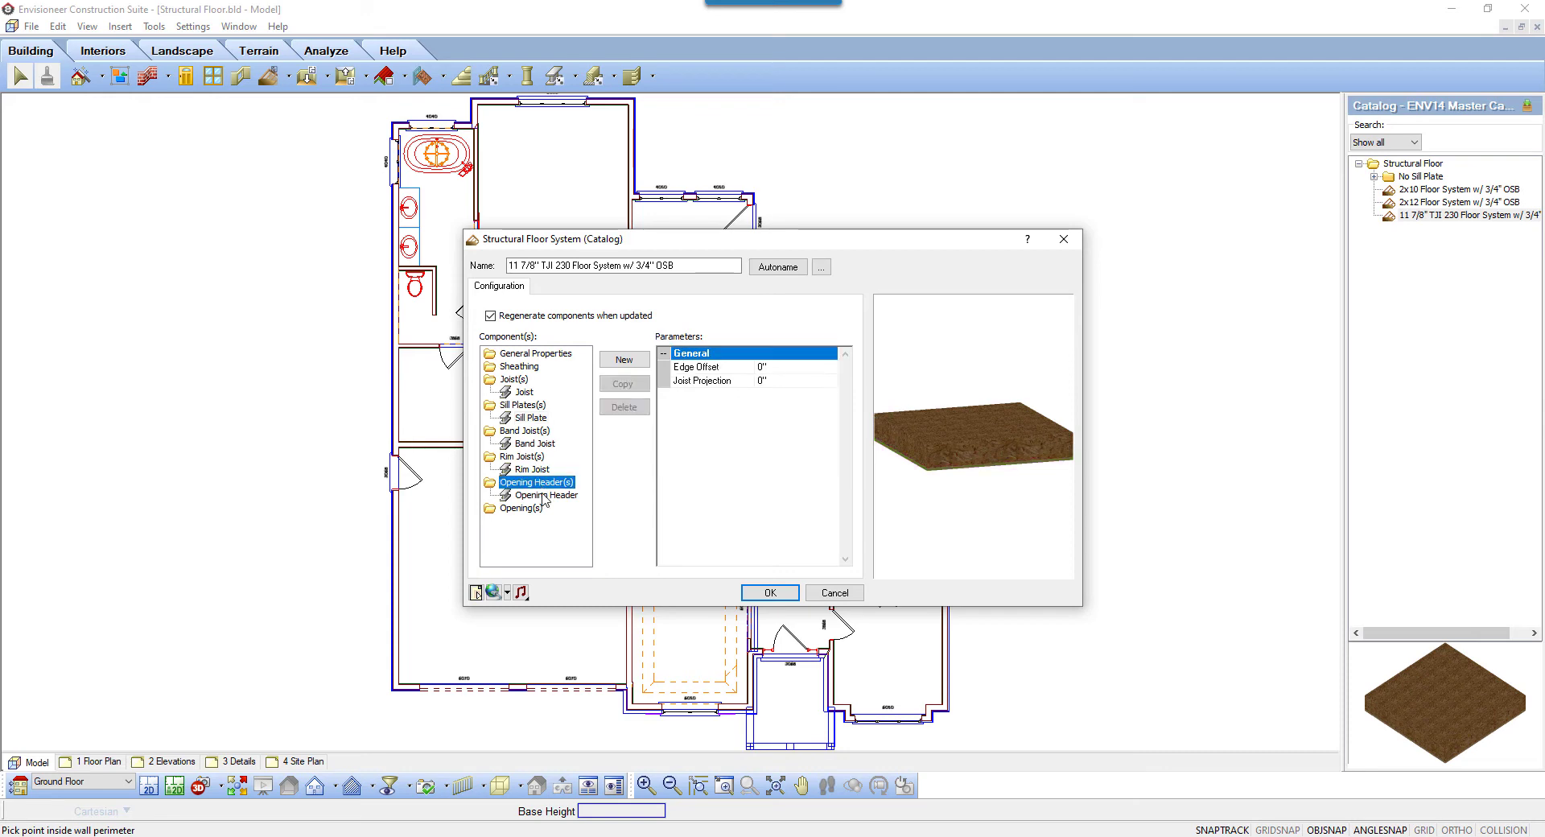
pyautogui.click(789, 369)
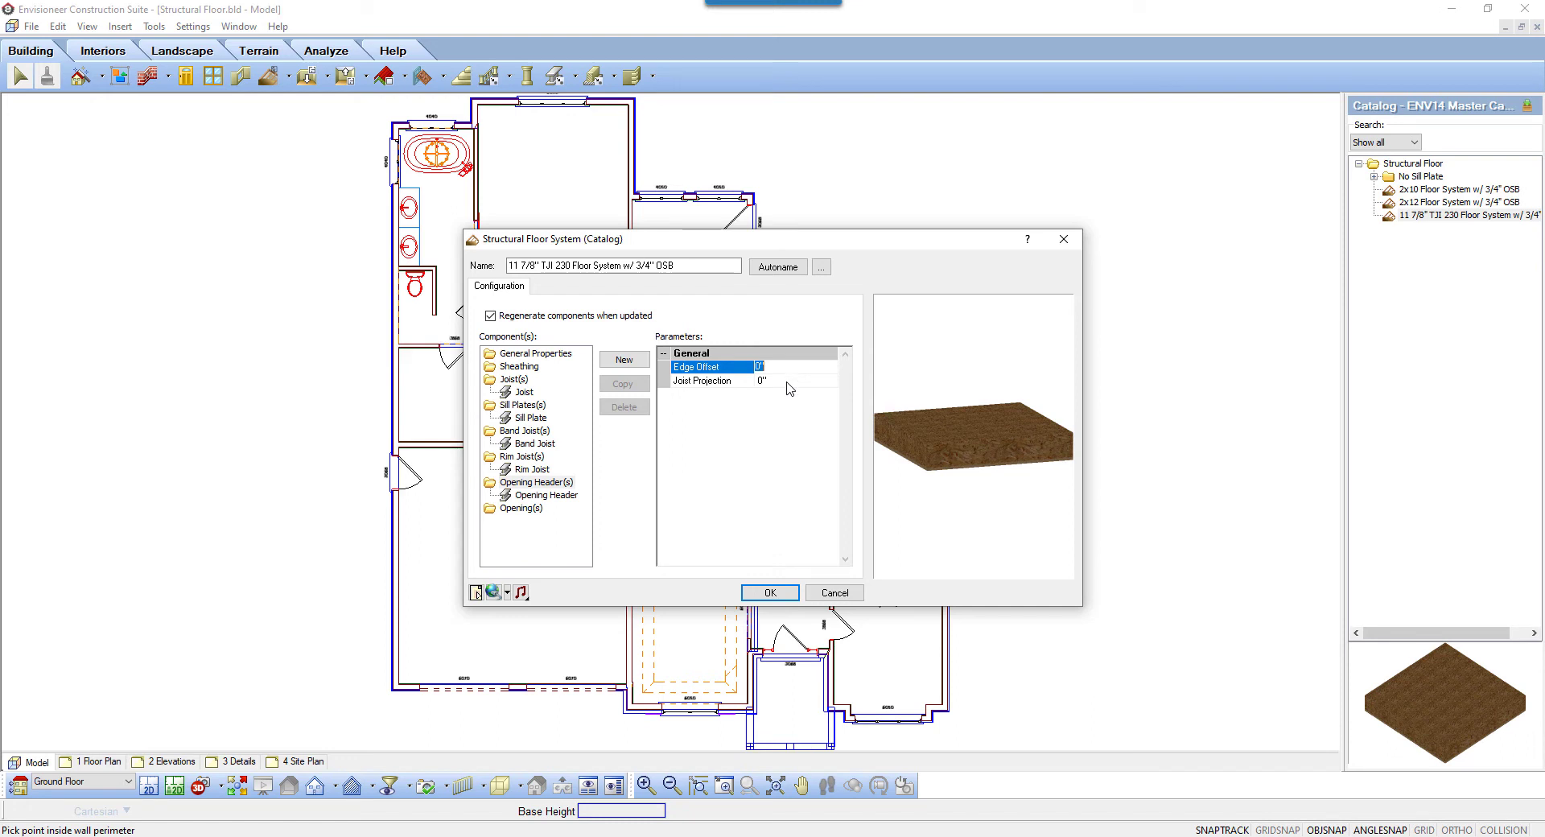
pyautogui.click(788, 381)
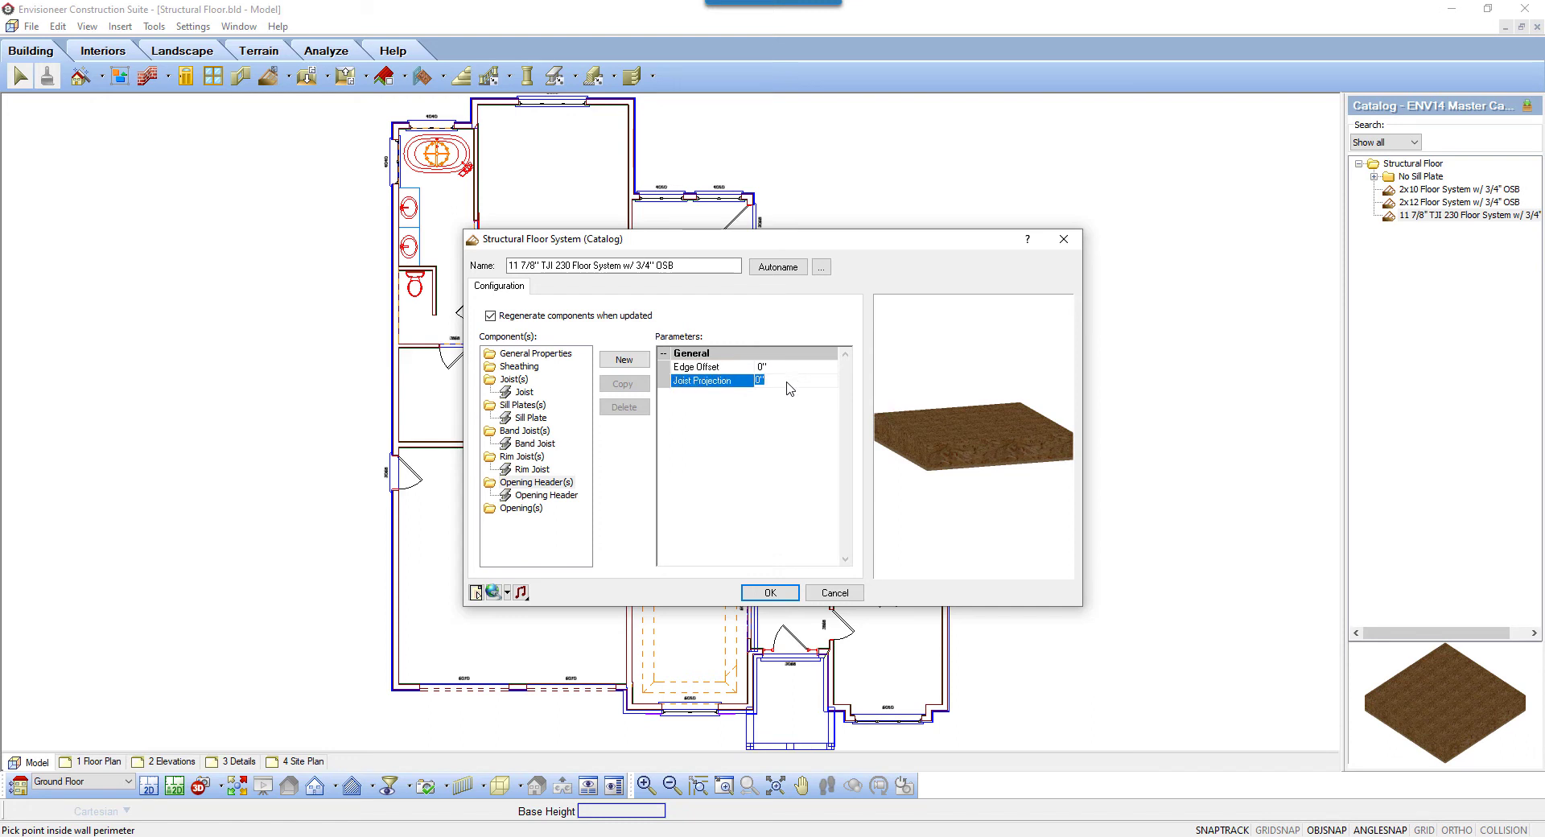
pyautogui.click(777, 593)
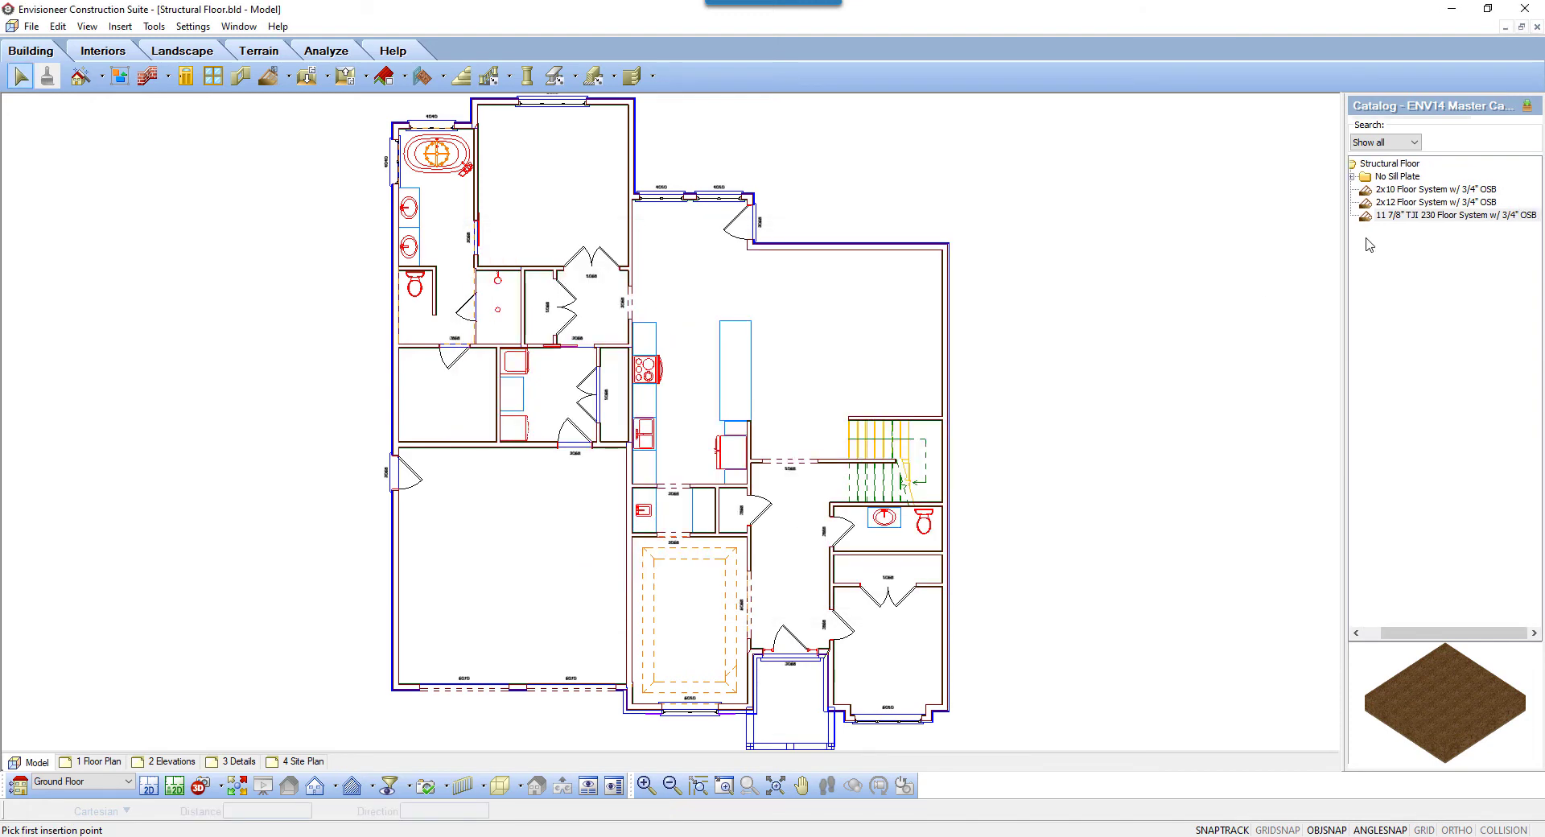
# Step: Place the 11 7/8" TJI 230 floor inside the walls and make Structural Floor Framing visible
pyautogui.click(1387, 215)
pyautogui.click(829, 367)
pyautogui.click(85, 32)
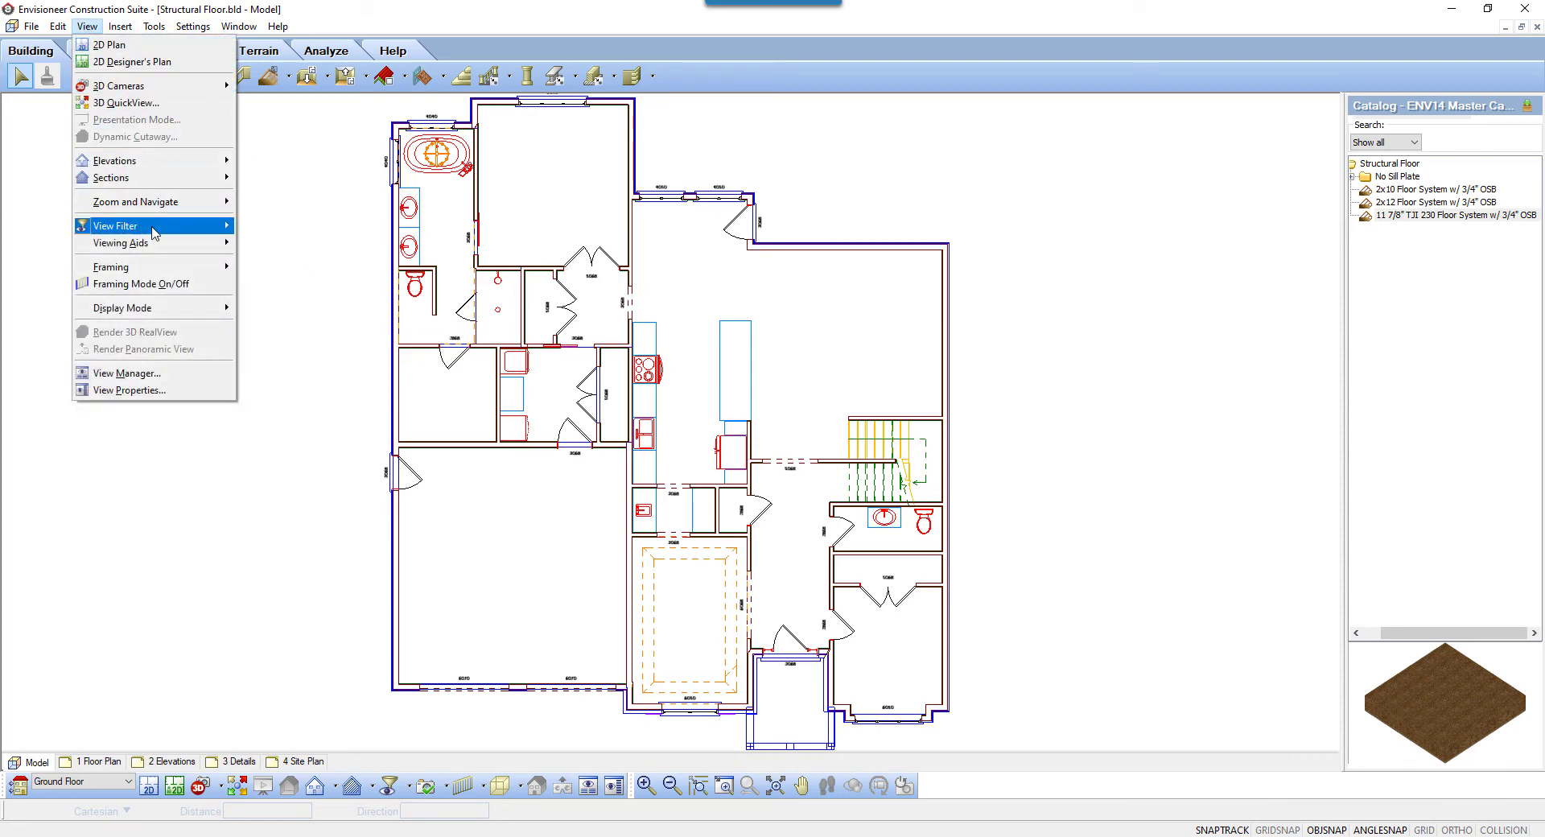
pyautogui.moveTo(156, 233)
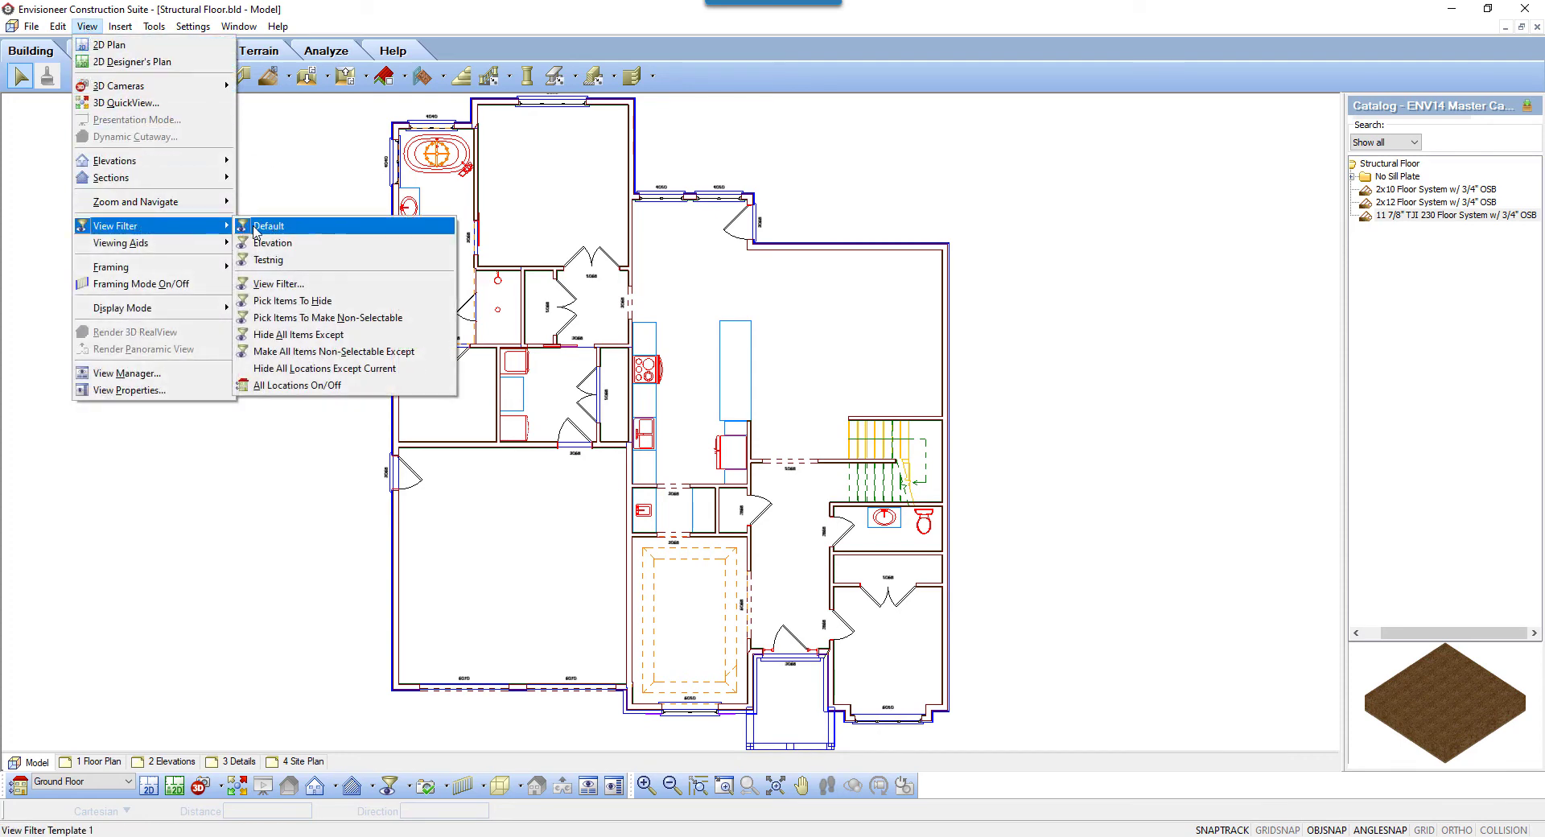
pyautogui.click(308, 286)
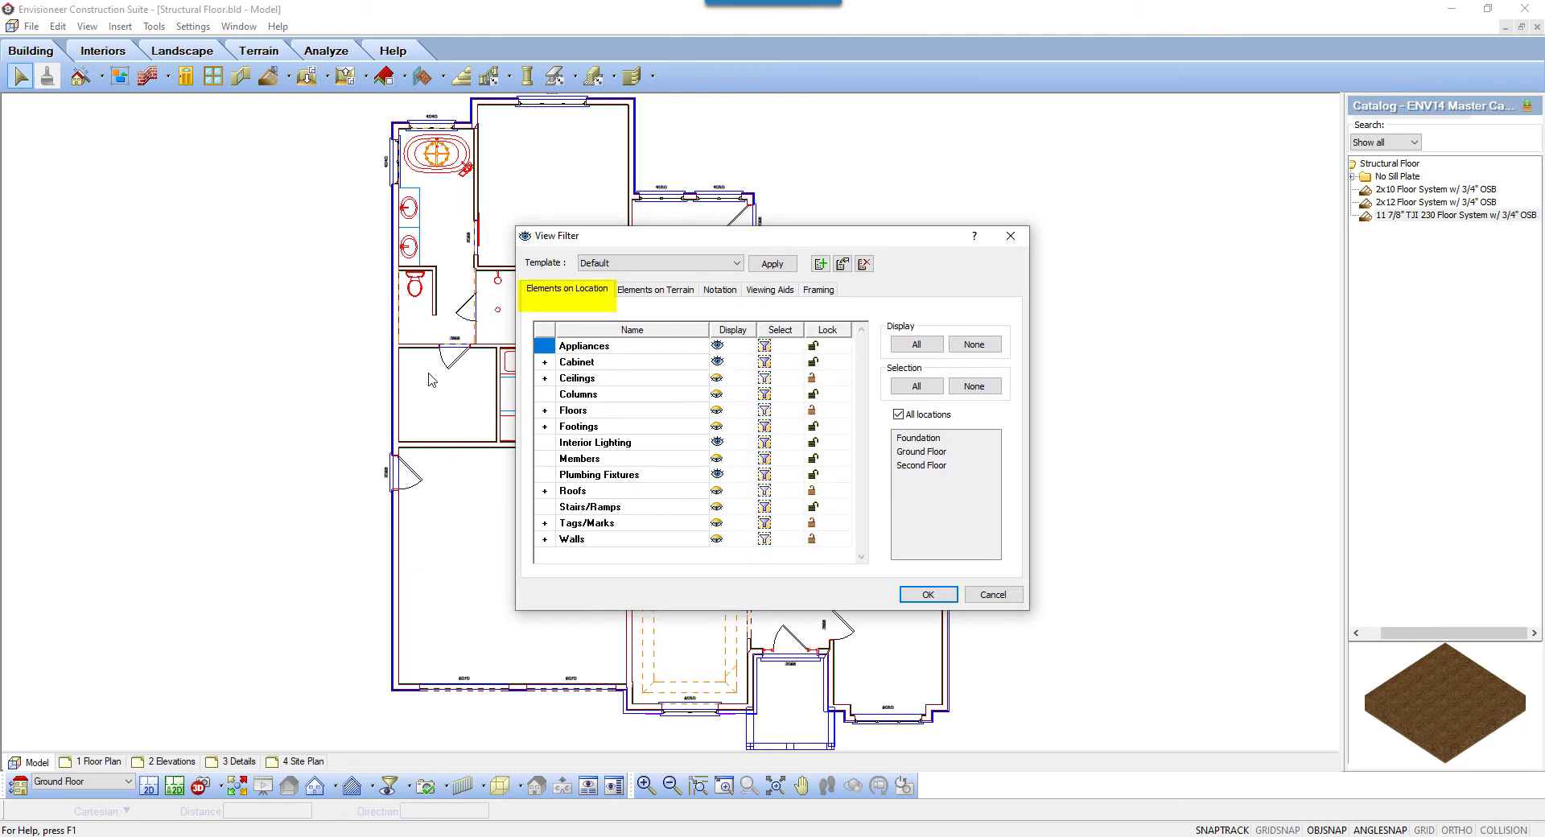
pyautogui.click(546, 411)
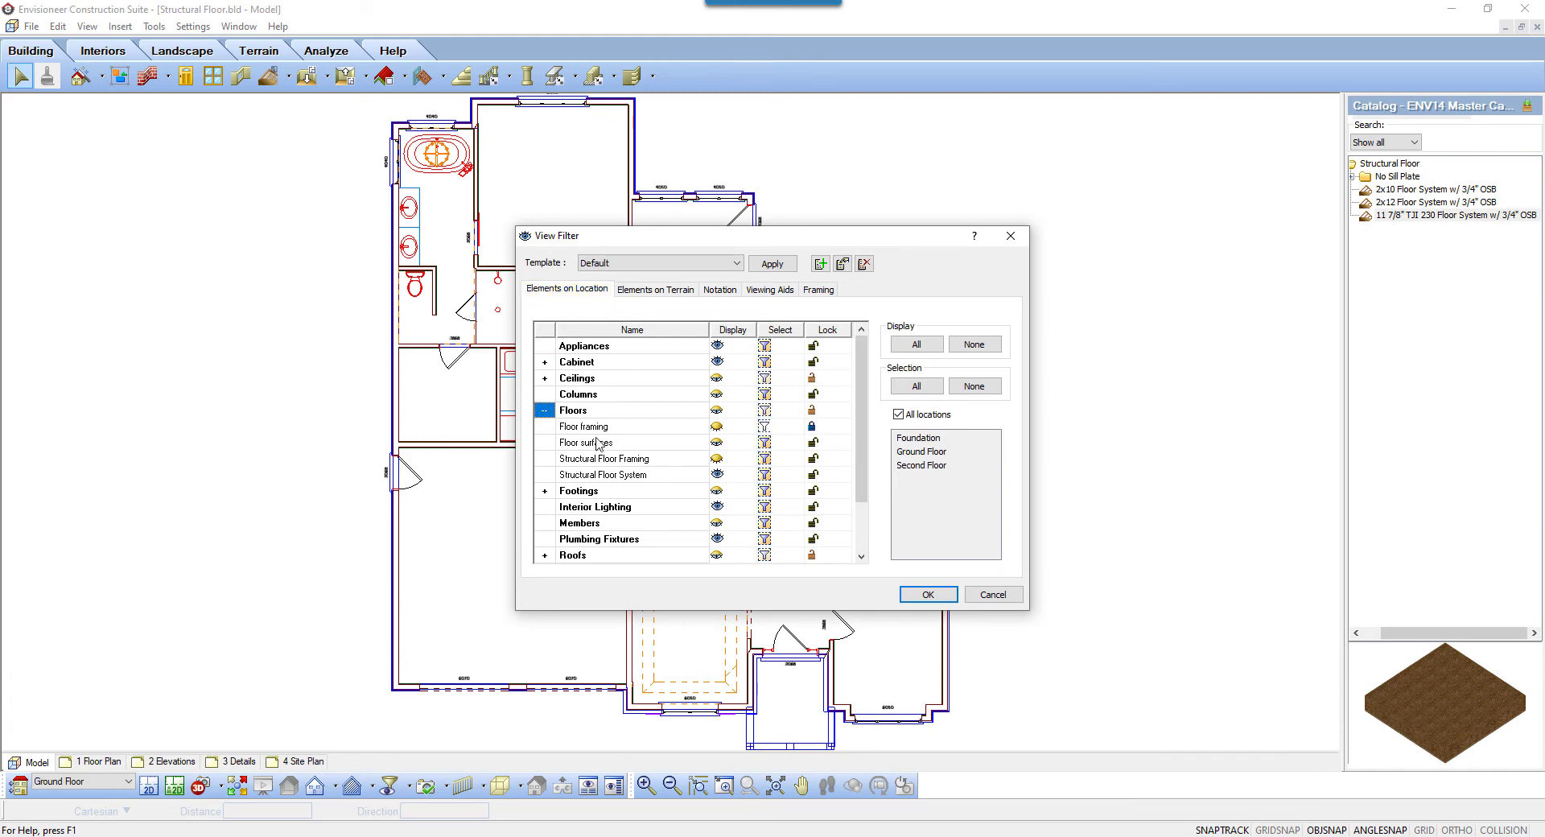
pyautogui.click(717, 458)
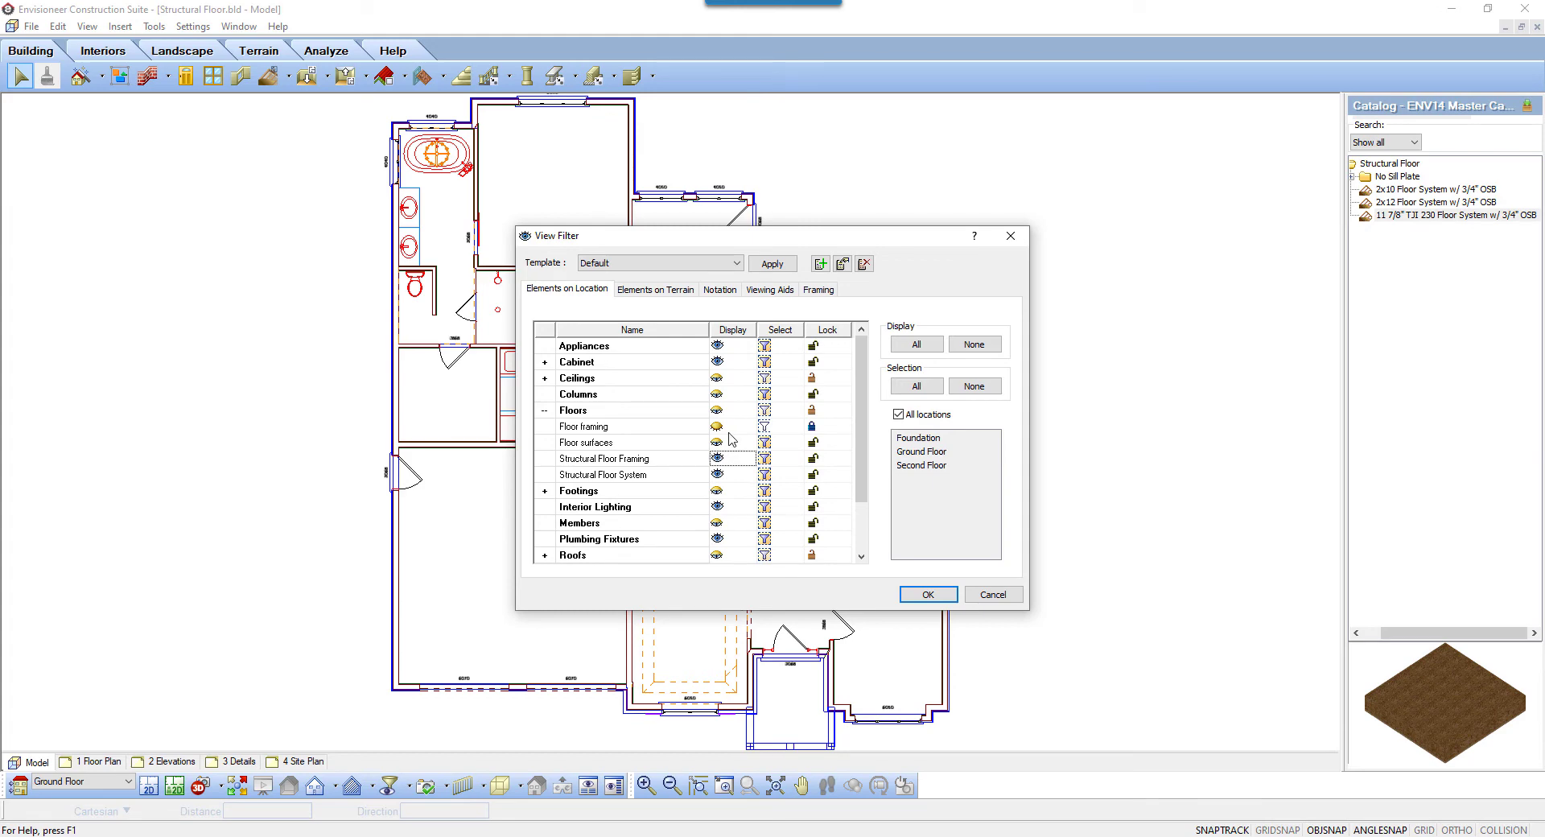
# Step: Hide Appliances, Cabinet, Interior Lighting and Plumbing Fixtures so the floor joists show
pyautogui.click(718, 346)
pyautogui.click(717, 362)
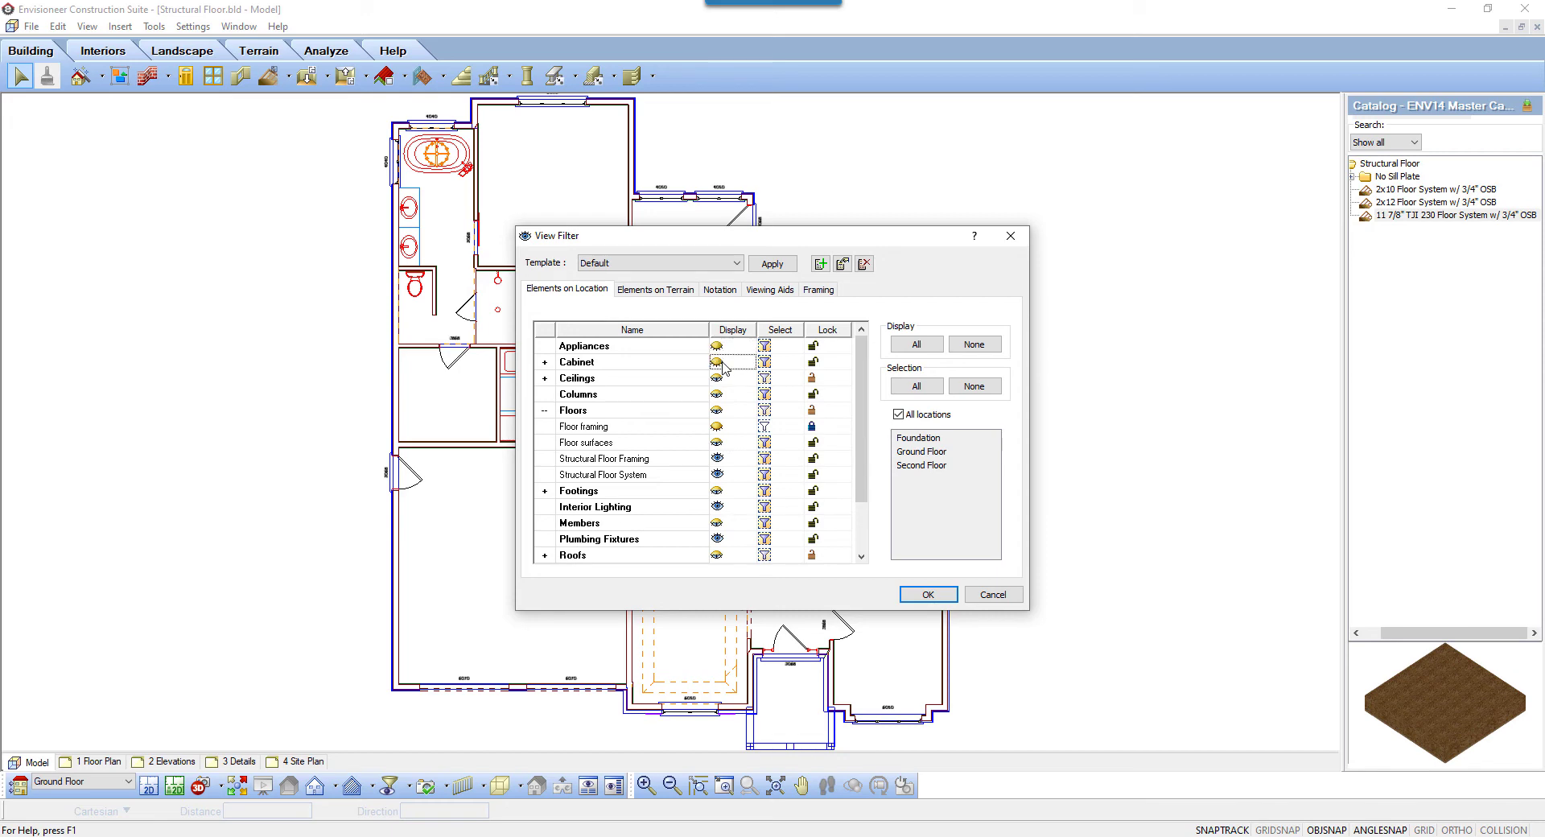
pyautogui.click(717, 507)
pyautogui.click(717, 538)
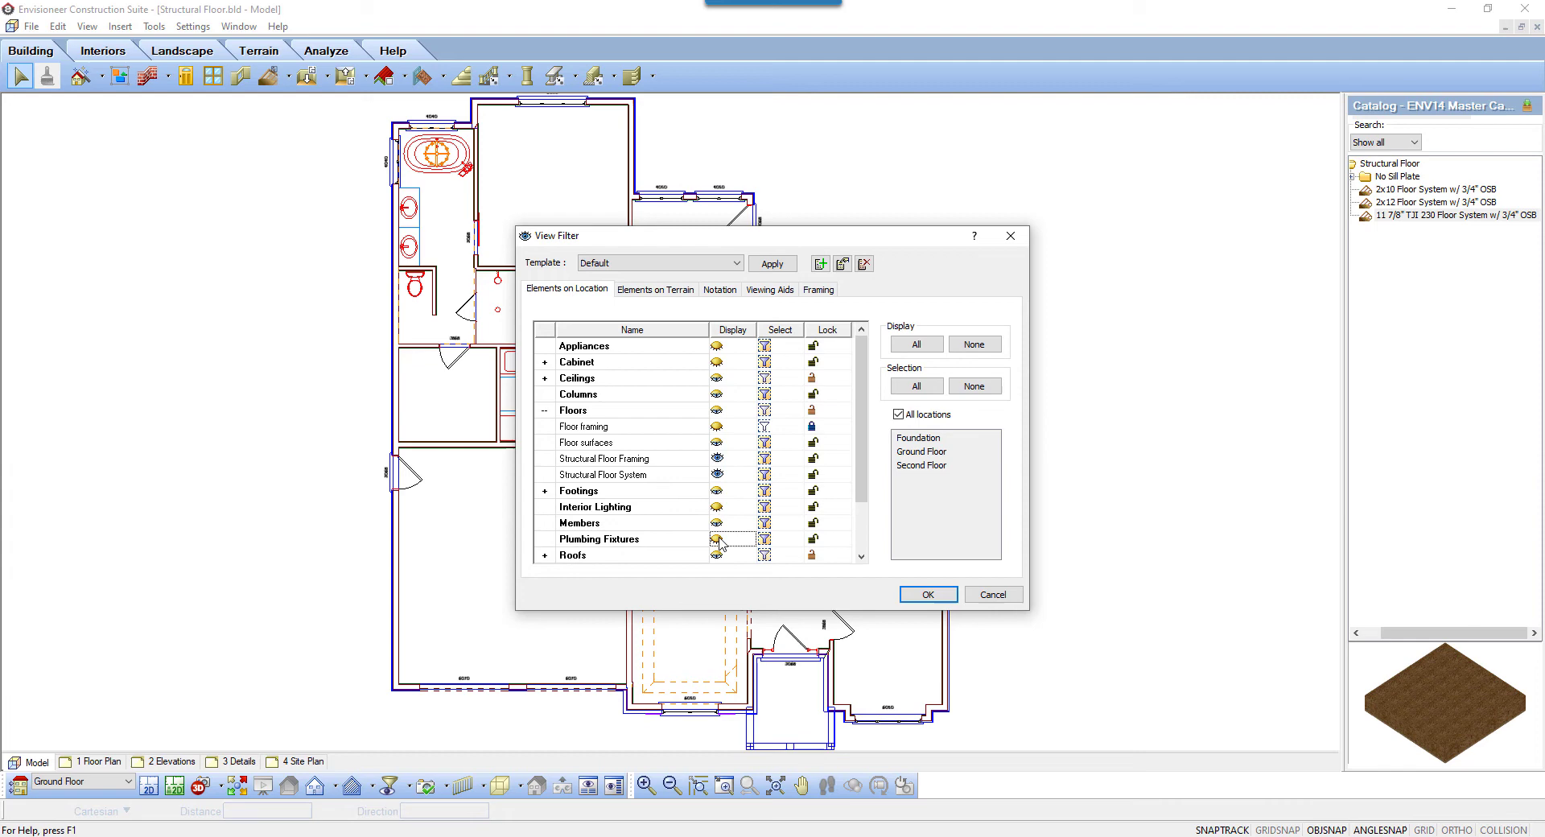
pyautogui.click(928, 594)
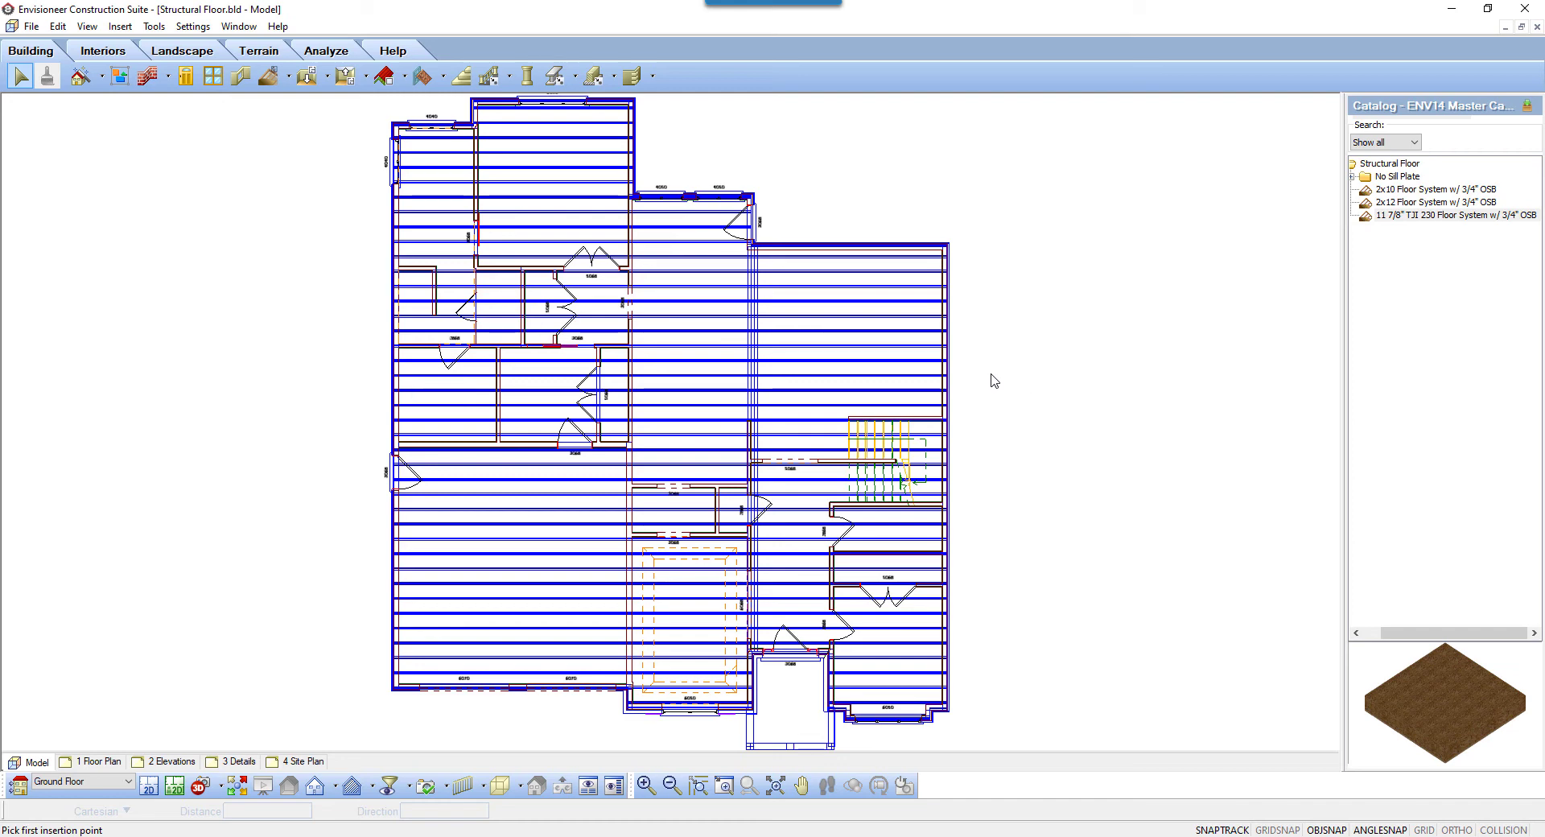
# Step: Select the TJI 230 floor and pull its lower edge up off the lower-left garage
pyautogui.click(952, 386)
pyautogui.click(951, 387)
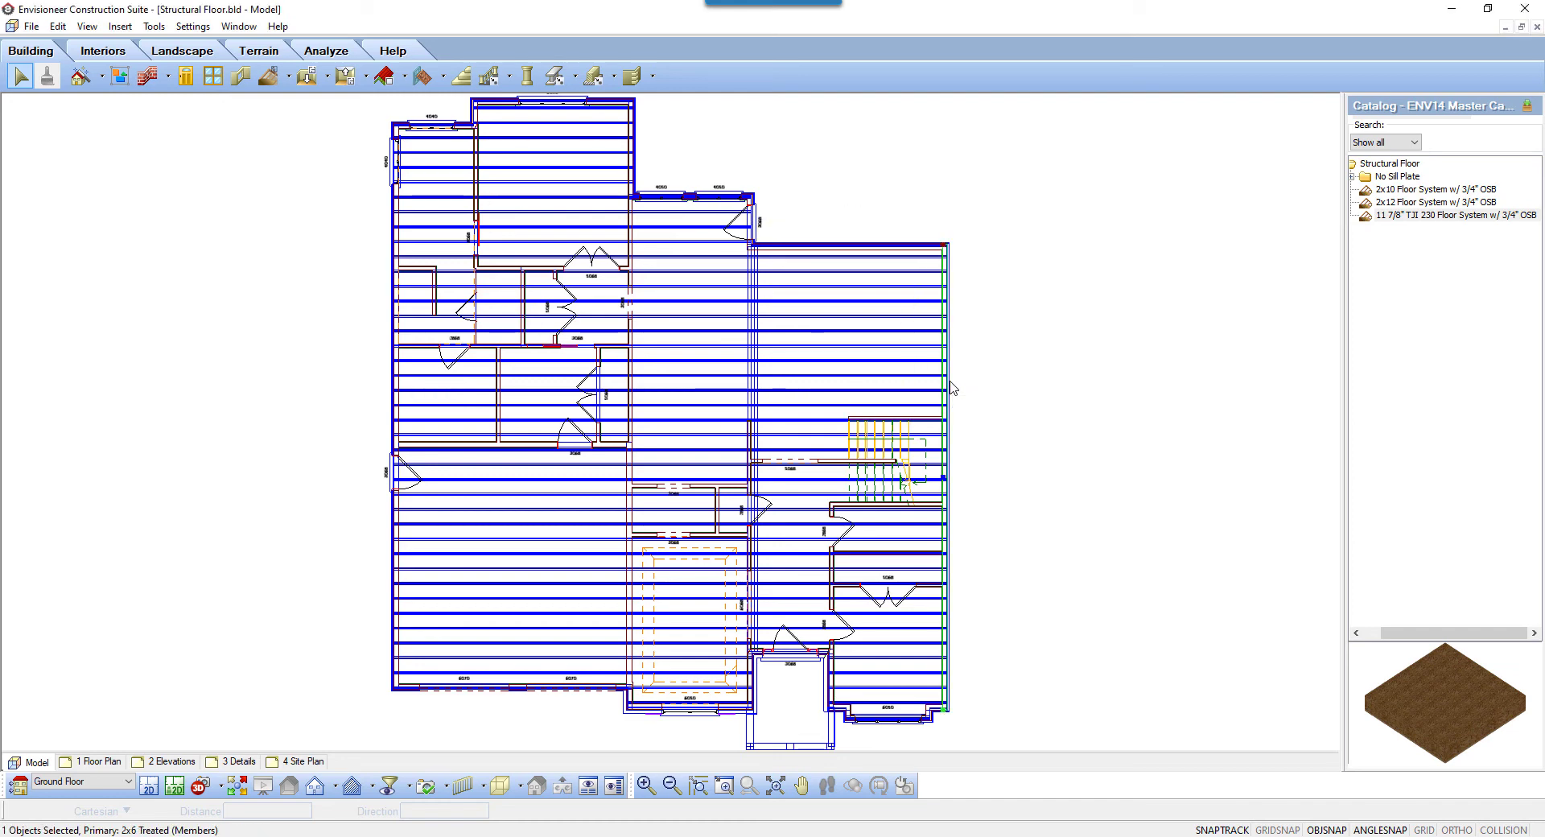
pyautogui.click(952, 386)
pyautogui.click(952, 387)
pyautogui.click(952, 387)
pyautogui.click(952, 387)
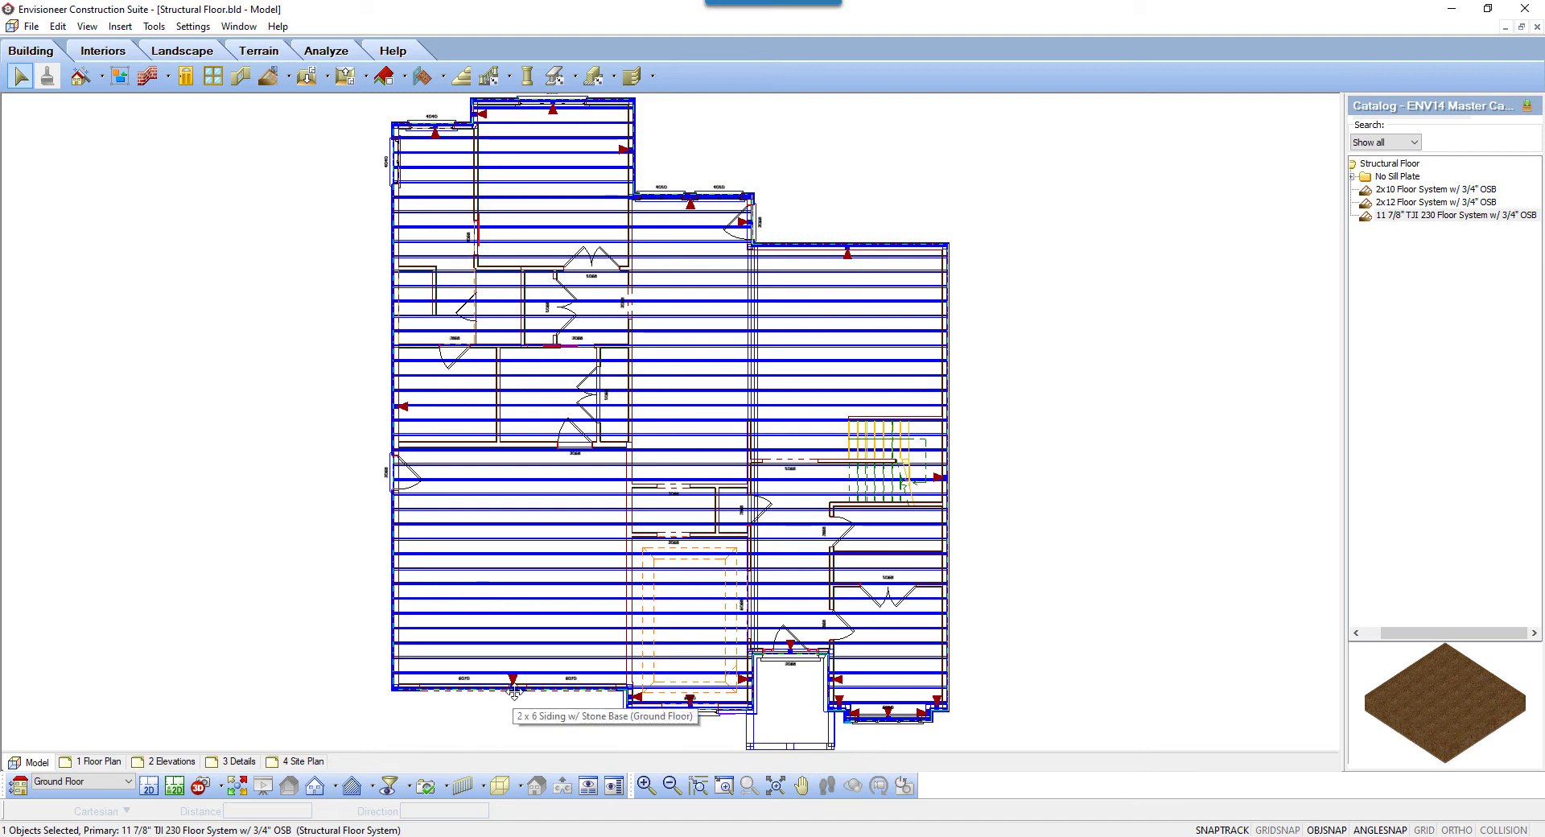
pyautogui.moveTo(514, 691); pyautogui.dragTo(539, 449)
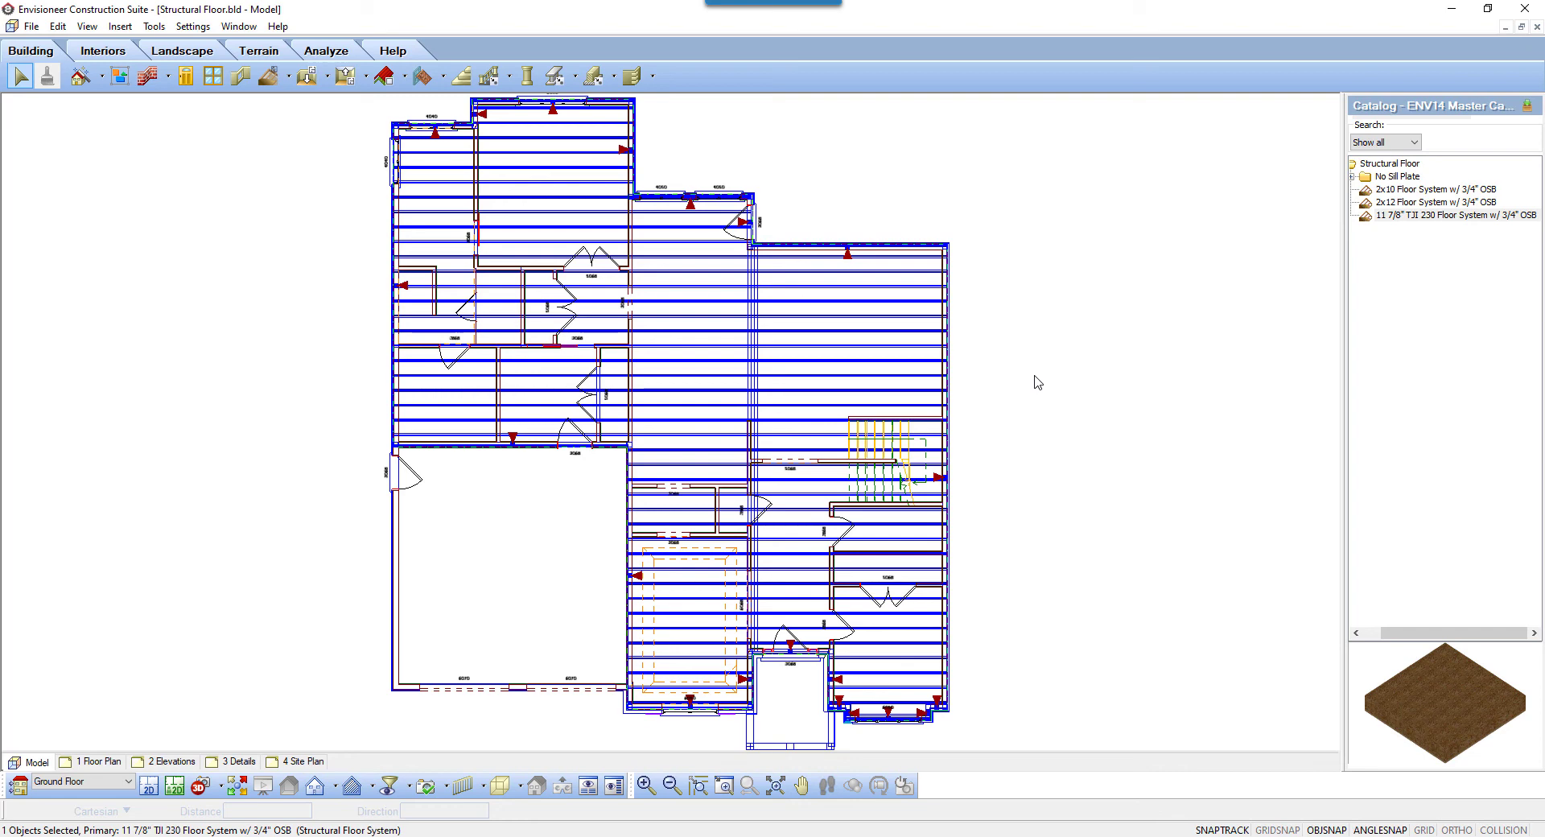
# Step: Insert a bearing line down the vertical interior wall, from its corner to its lower end
pyautogui.rightClick(980, 288)
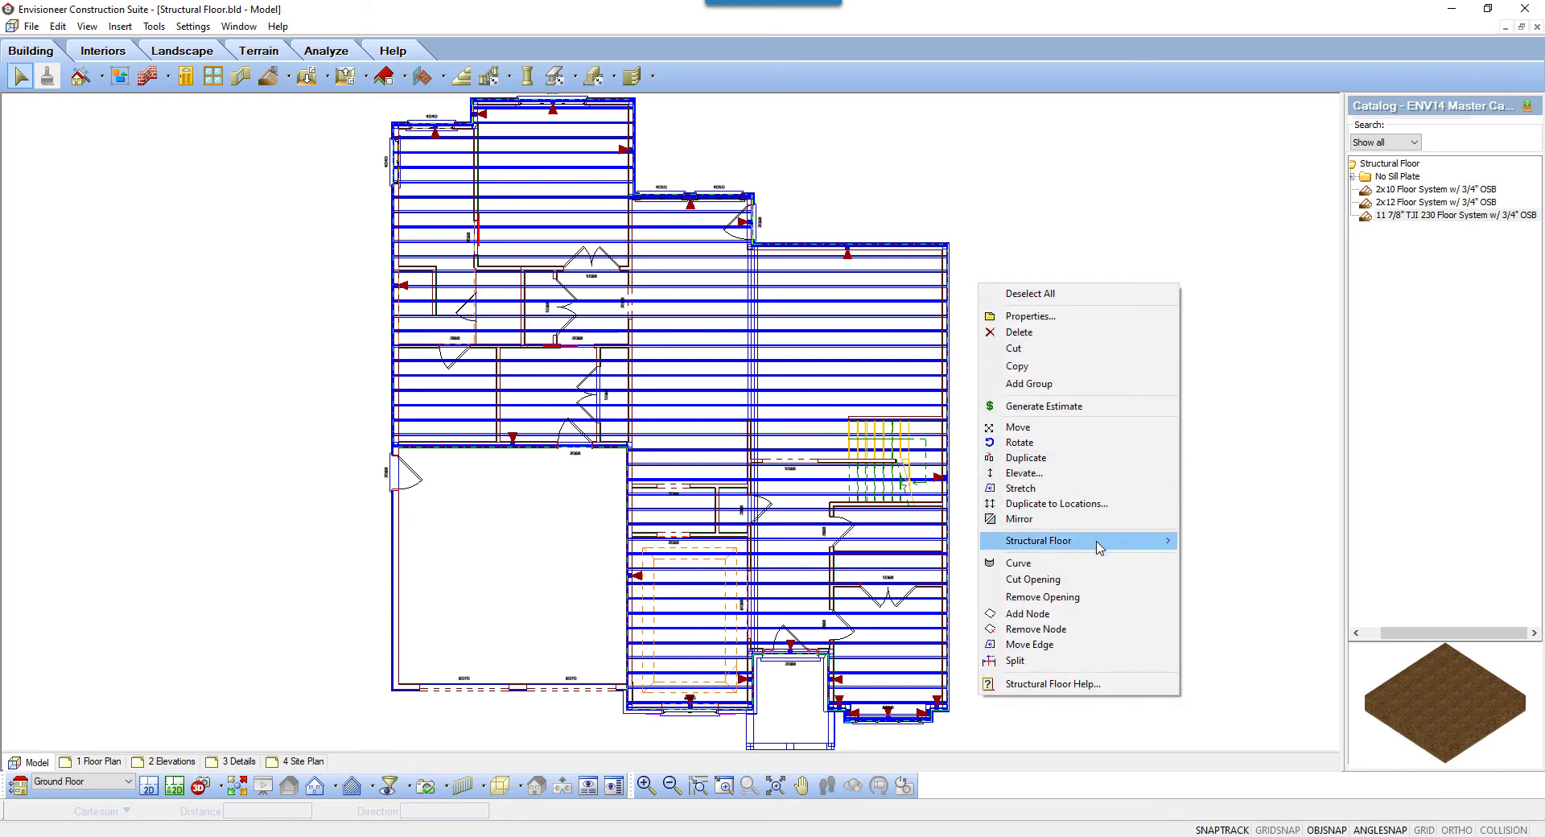
pyautogui.moveTo(1097, 541)
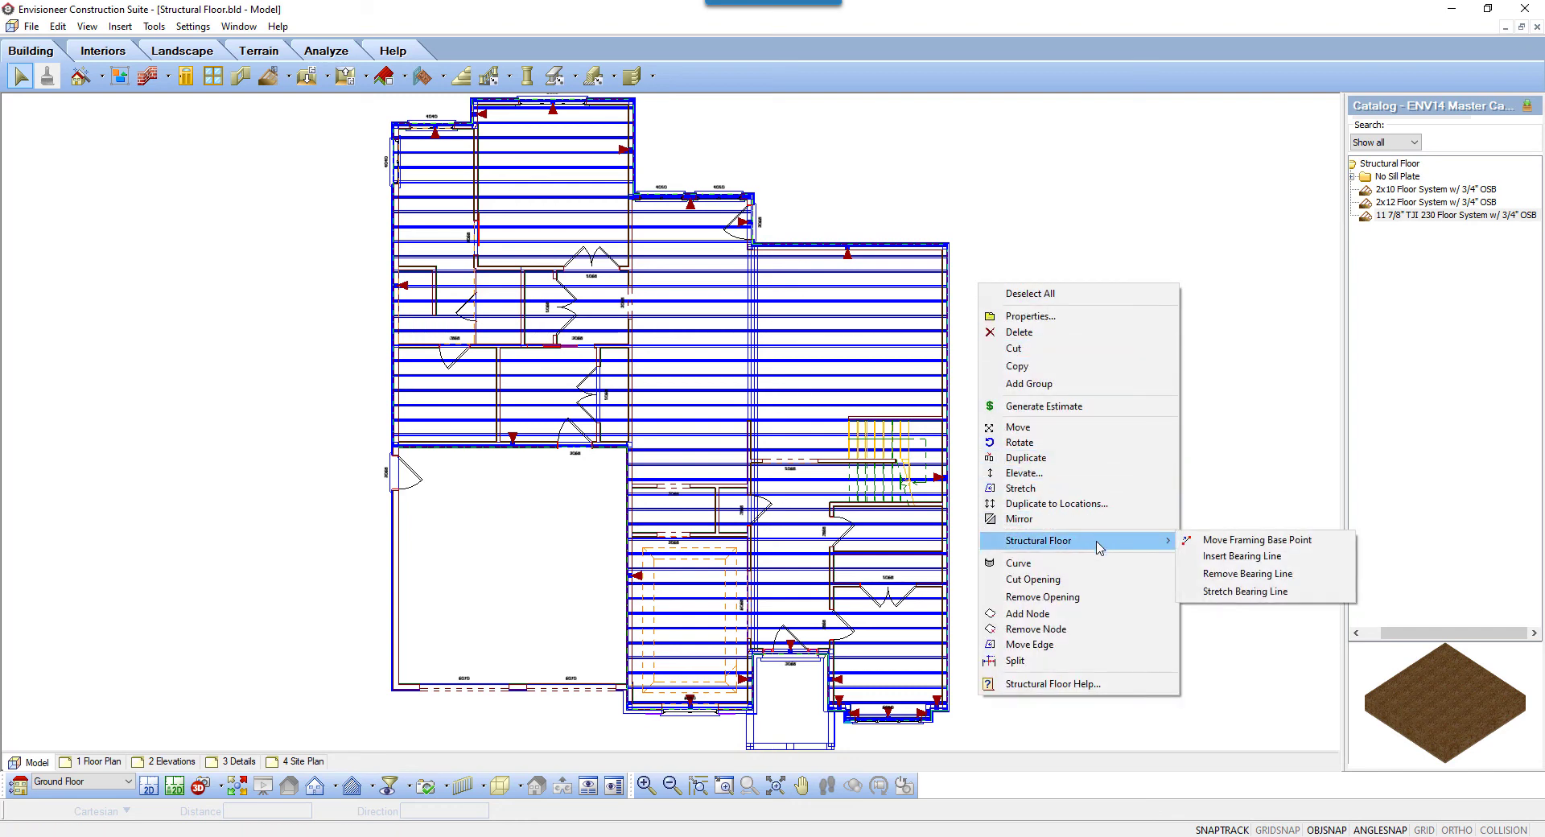
pyautogui.click(1256, 561)
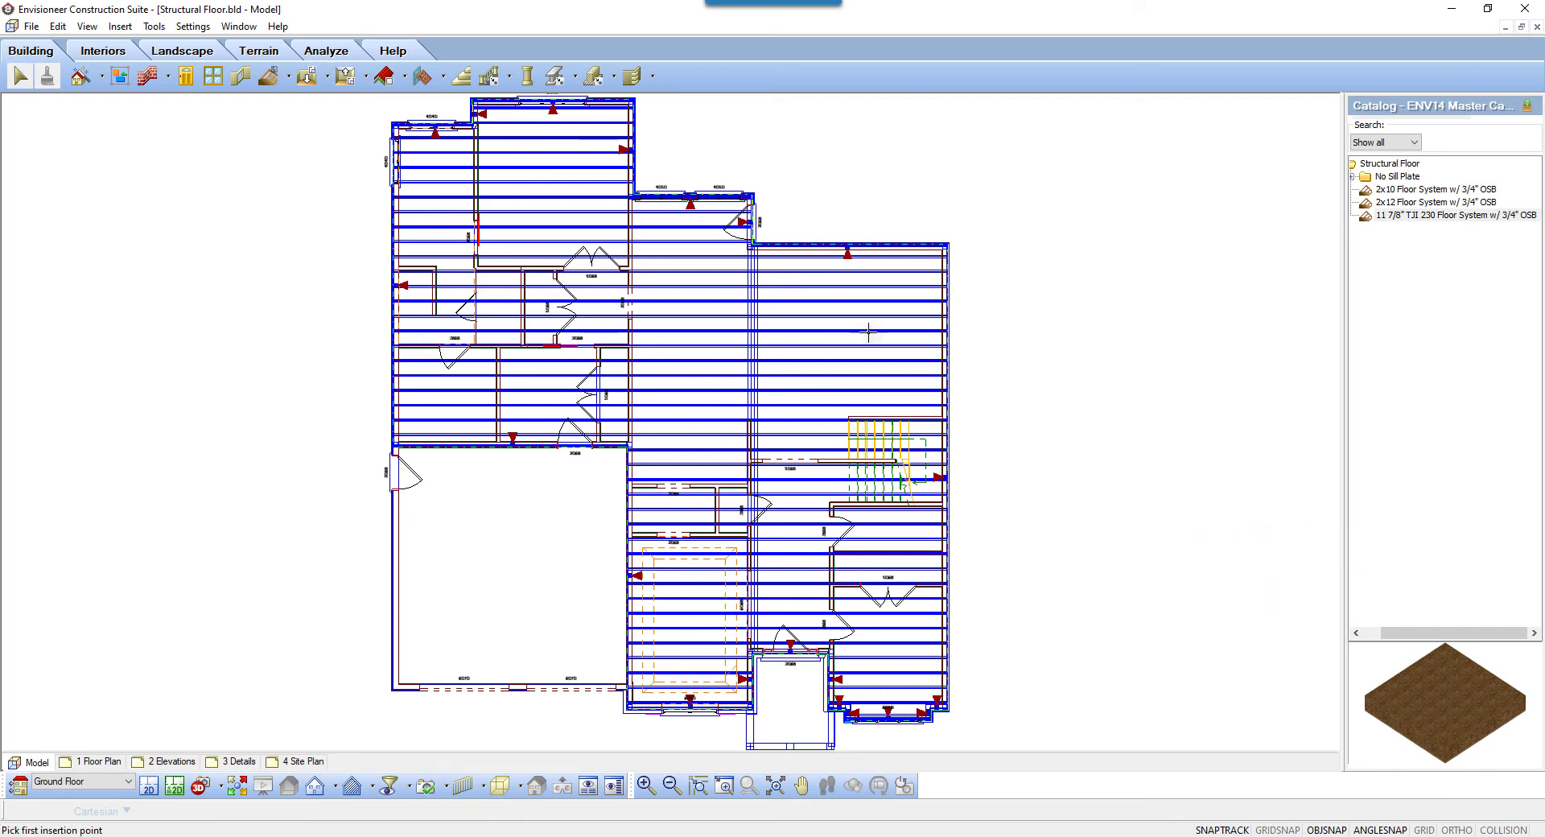
pyautogui.click(758, 244)
pyautogui.click(755, 650)
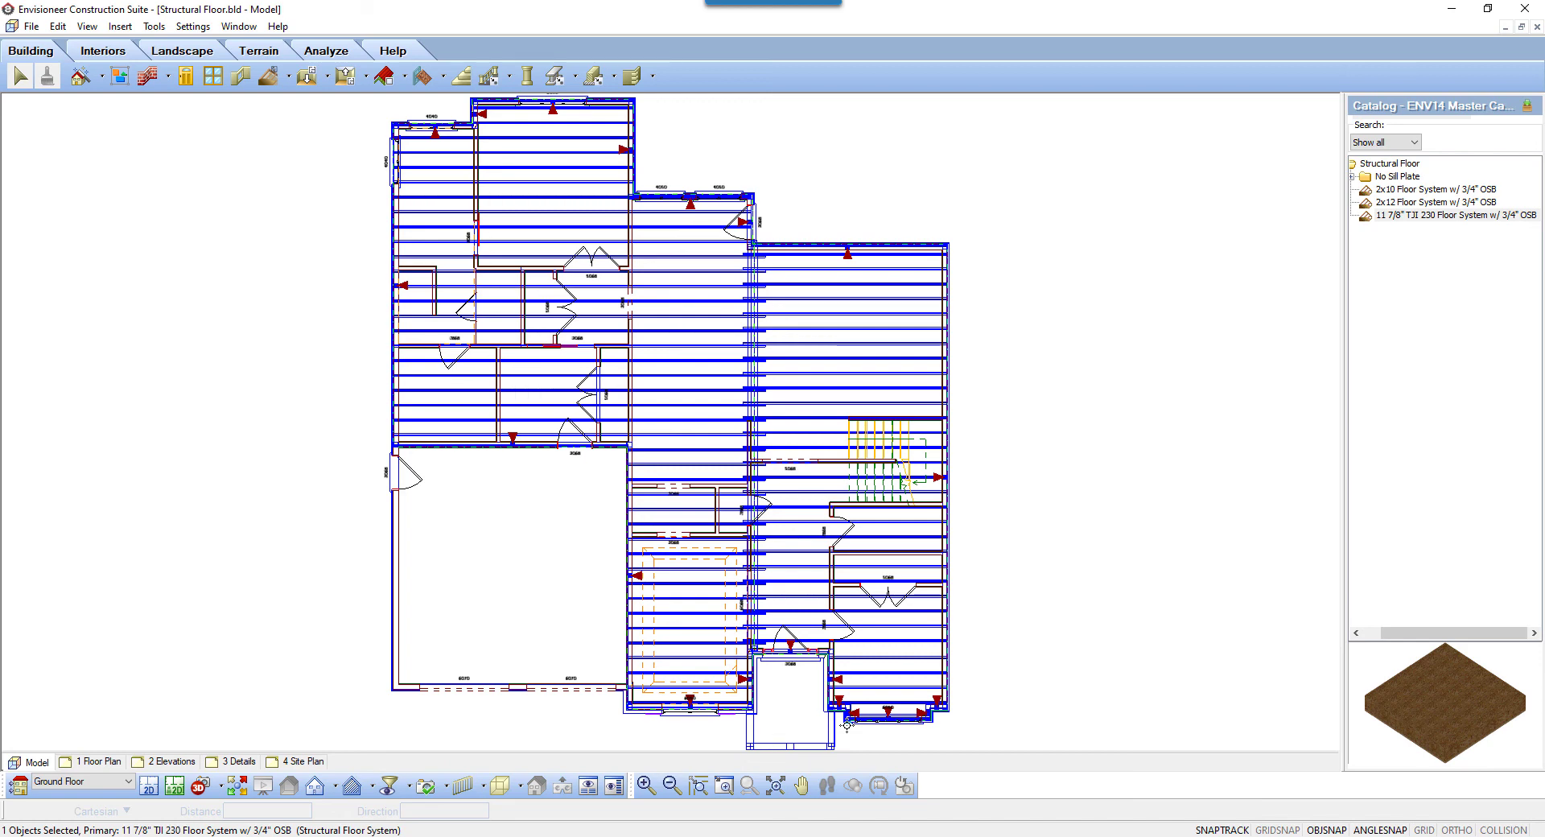
# Step: Move the floor's framing base point upward from its lower-right position
pyautogui.rightClick(847, 724)
pyautogui.moveTo(948, 581)
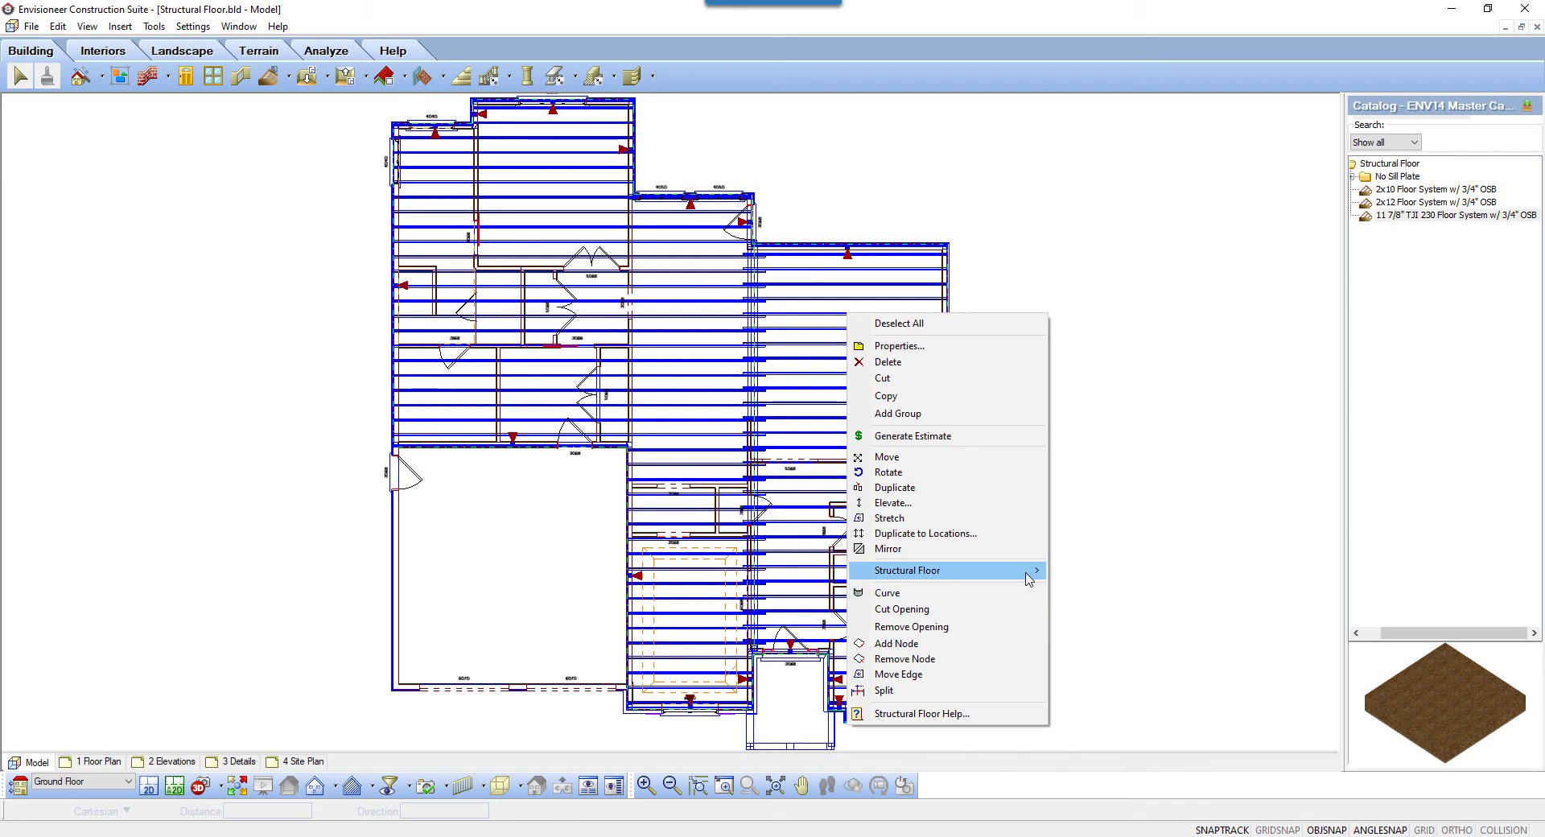
pyautogui.click(1086, 570)
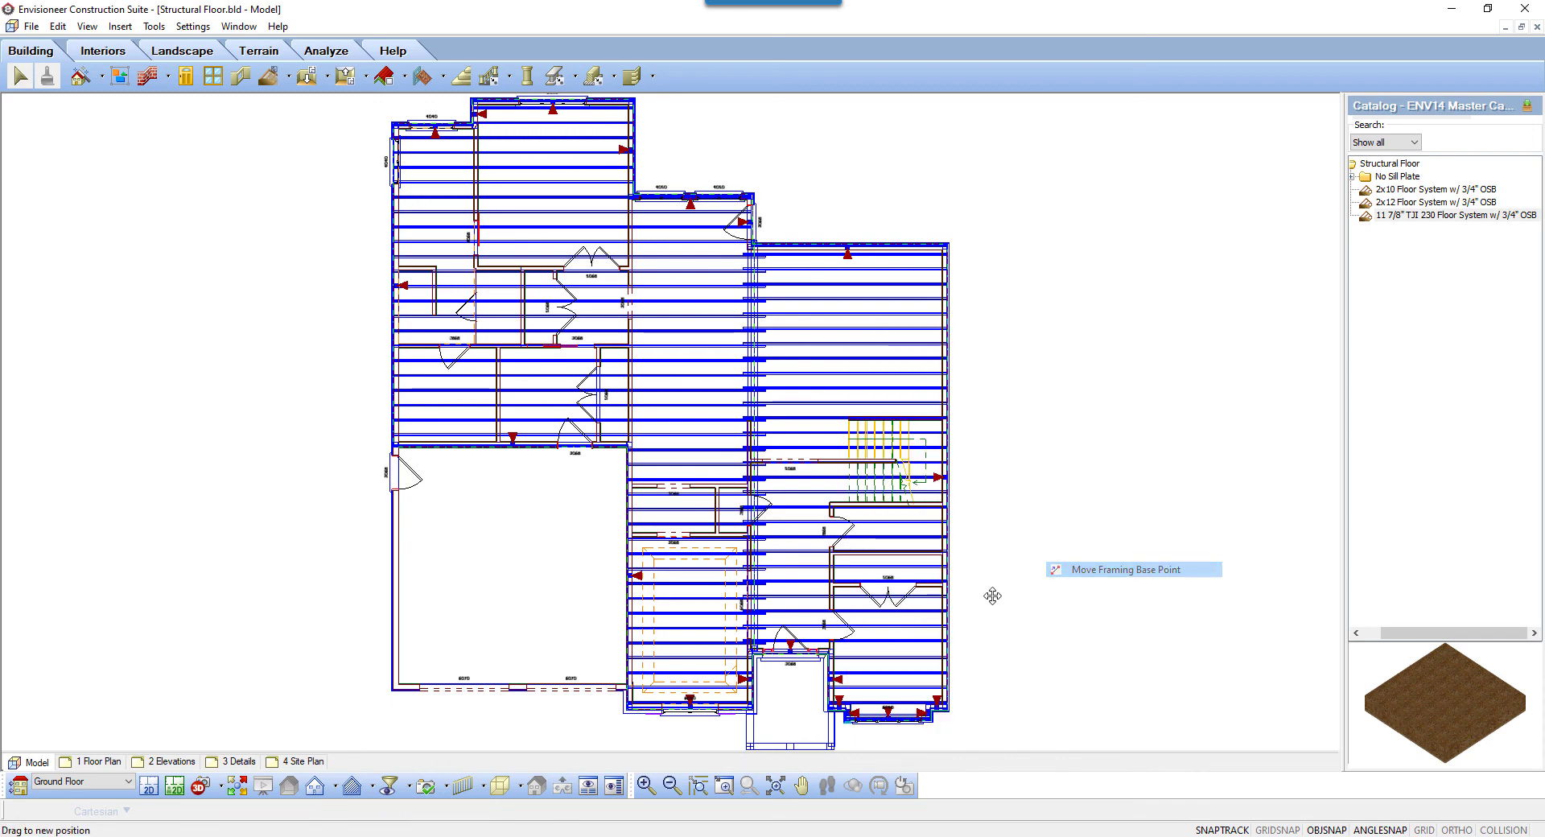
pyautogui.click(850, 715)
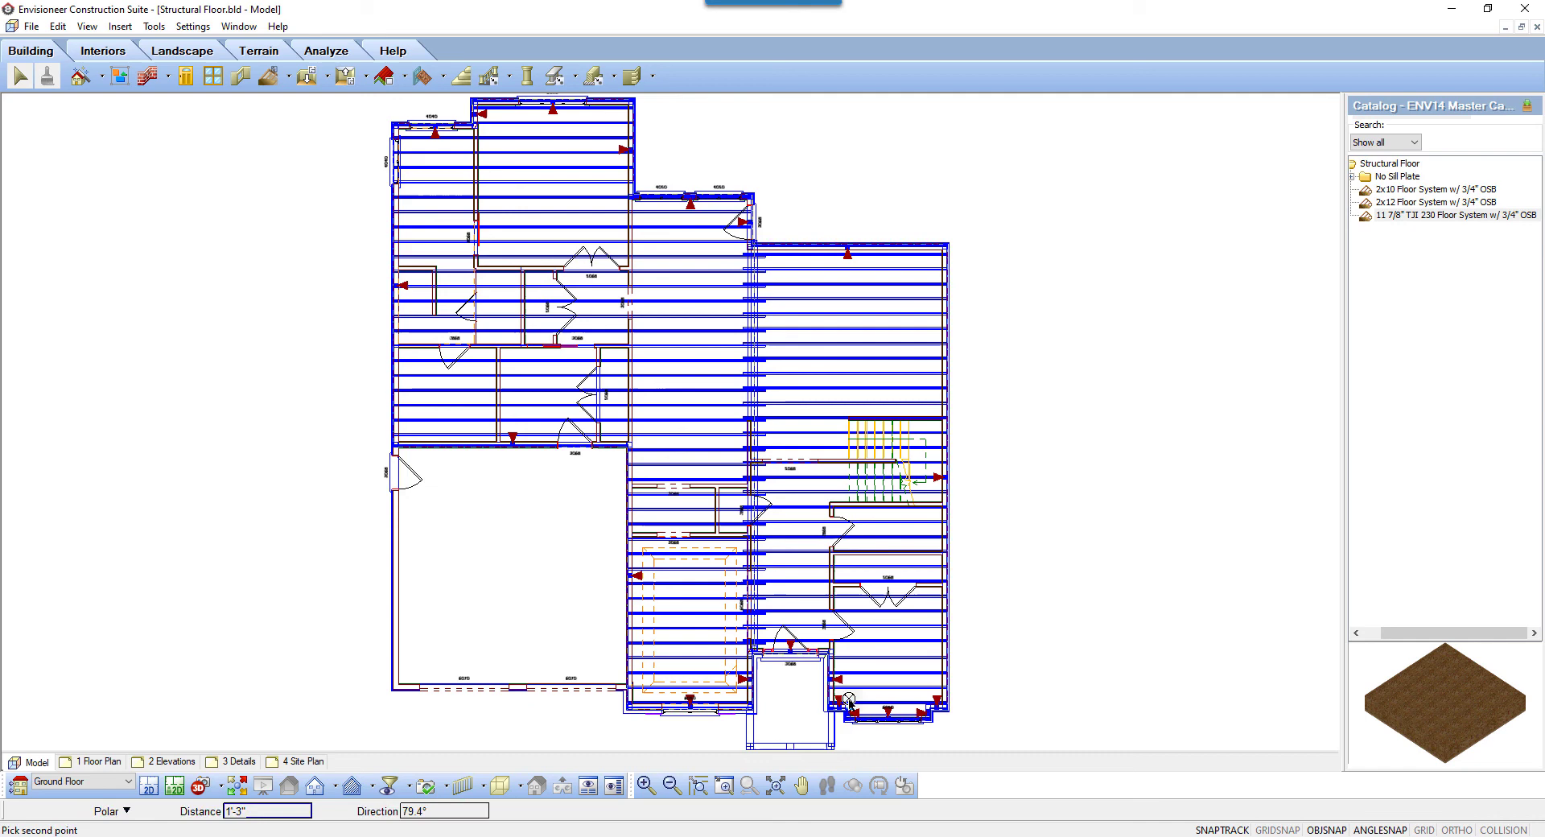
pyautogui.click(850, 658)
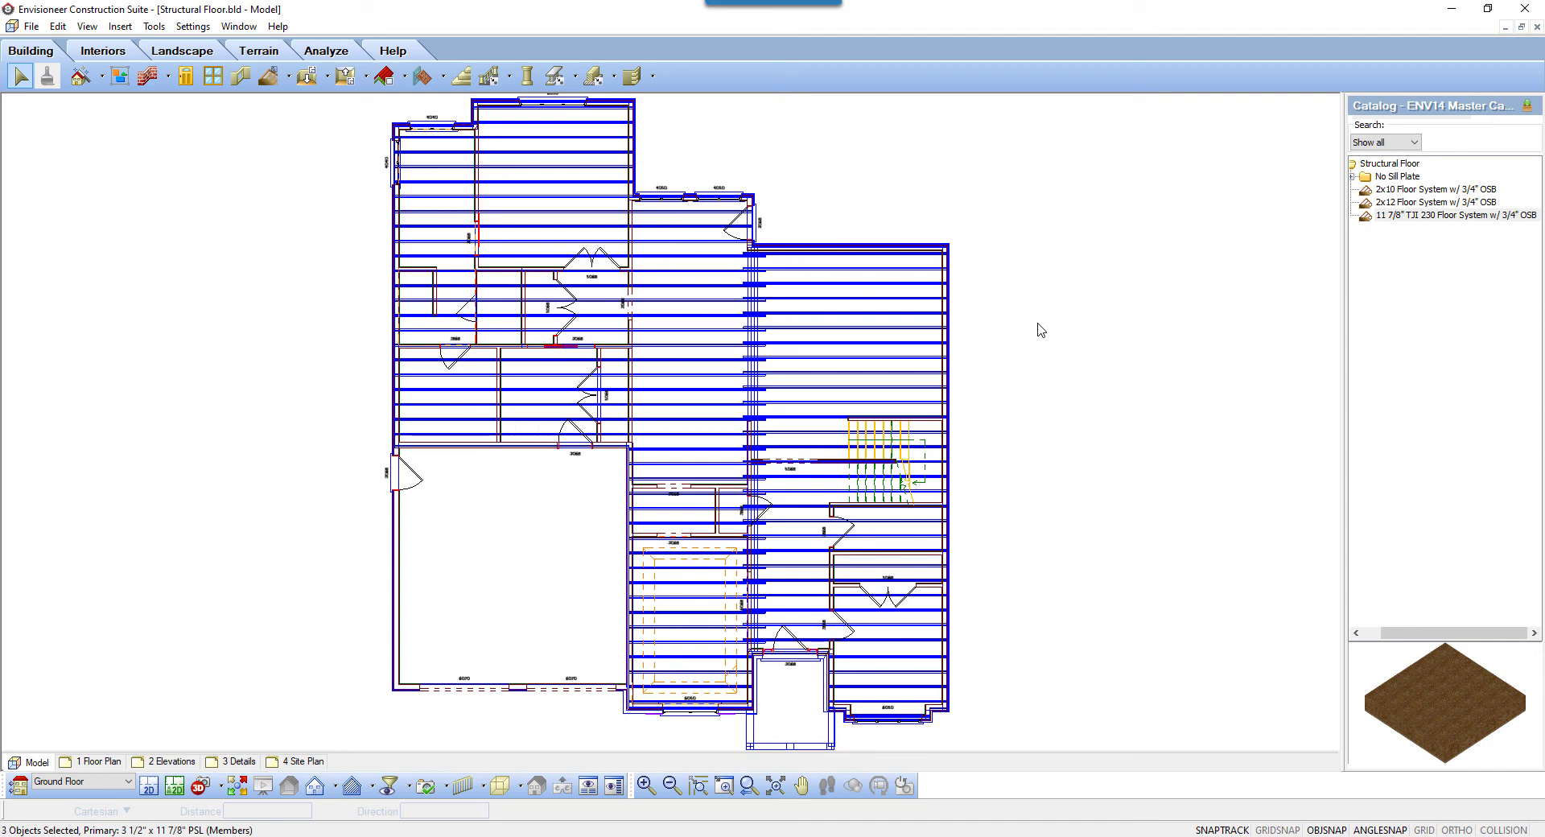
# Step: Select all three 3 1/2" x 11 7/8" PSL beams and add them to the TJI 230 floor system
pyautogui.click(575, 78)
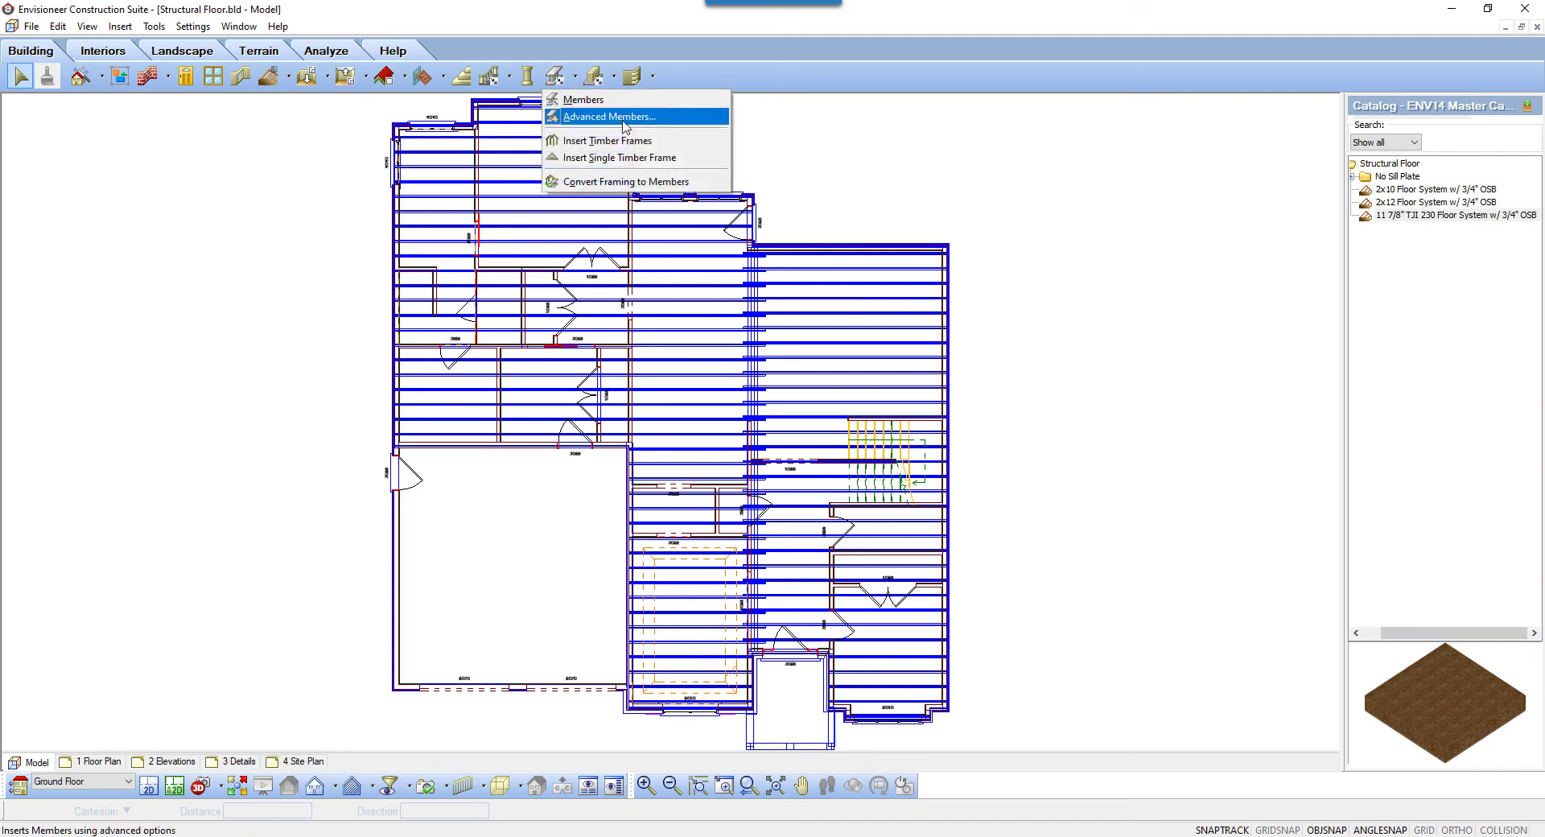
pyautogui.click(760, 268)
pyautogui.click(761, 268)
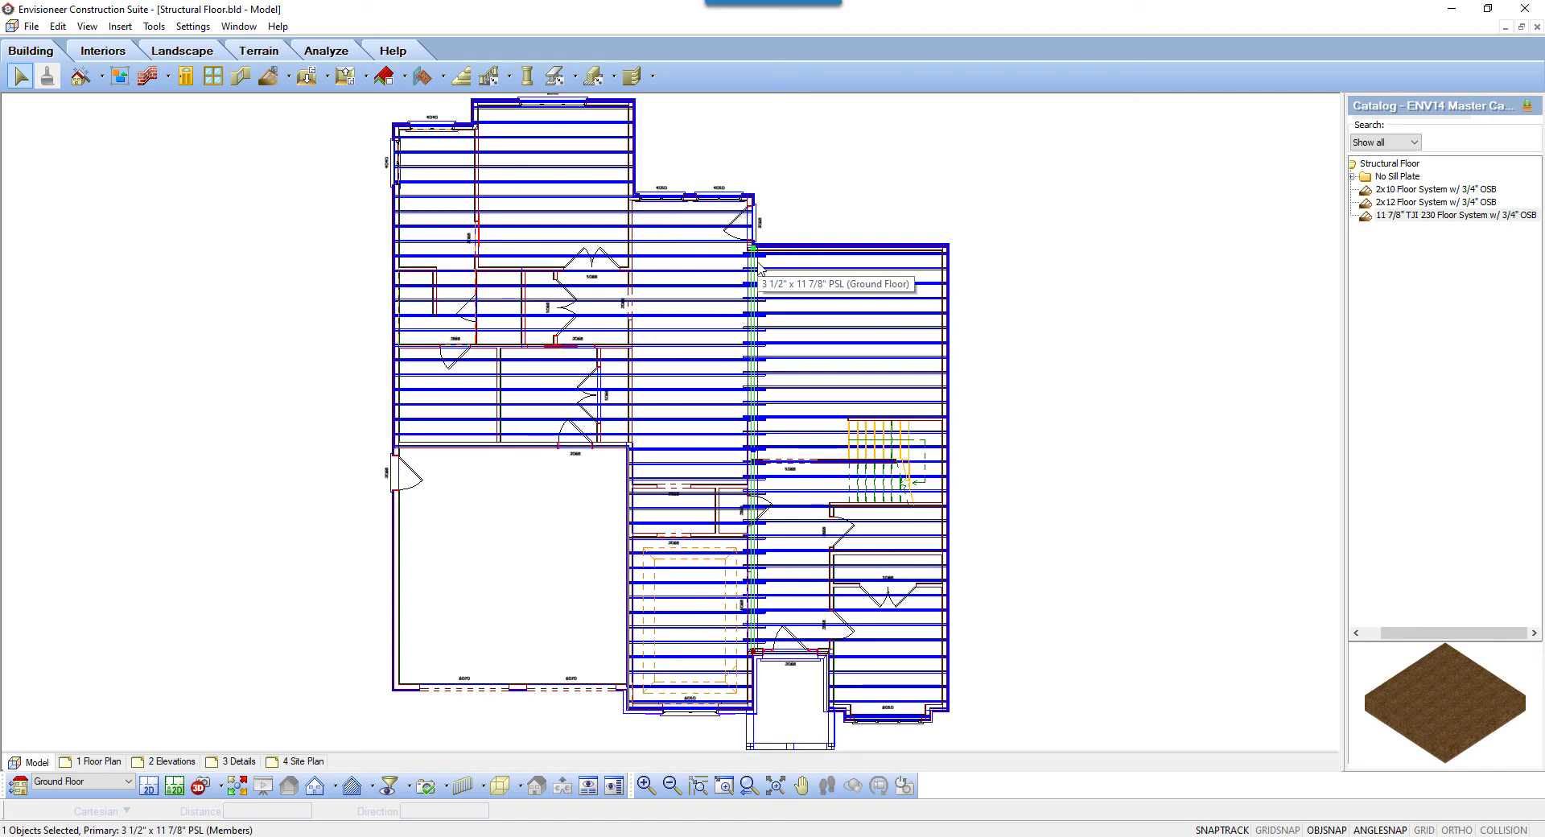
pyautogui.rightClick(760, 267)
pyautogui.click(822, 290)
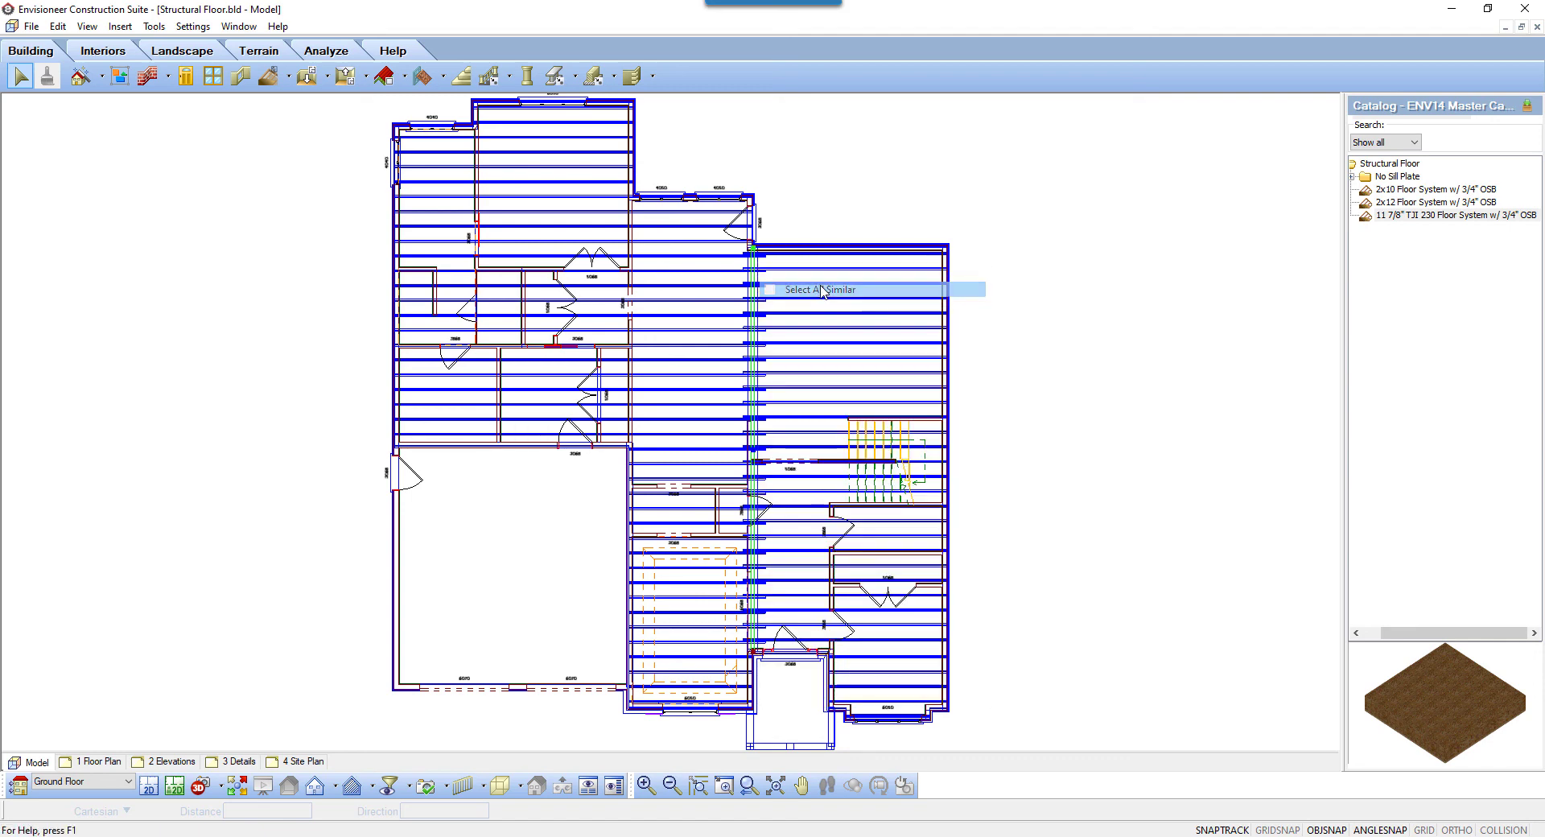
pyautogui.rightClick(826, 216)
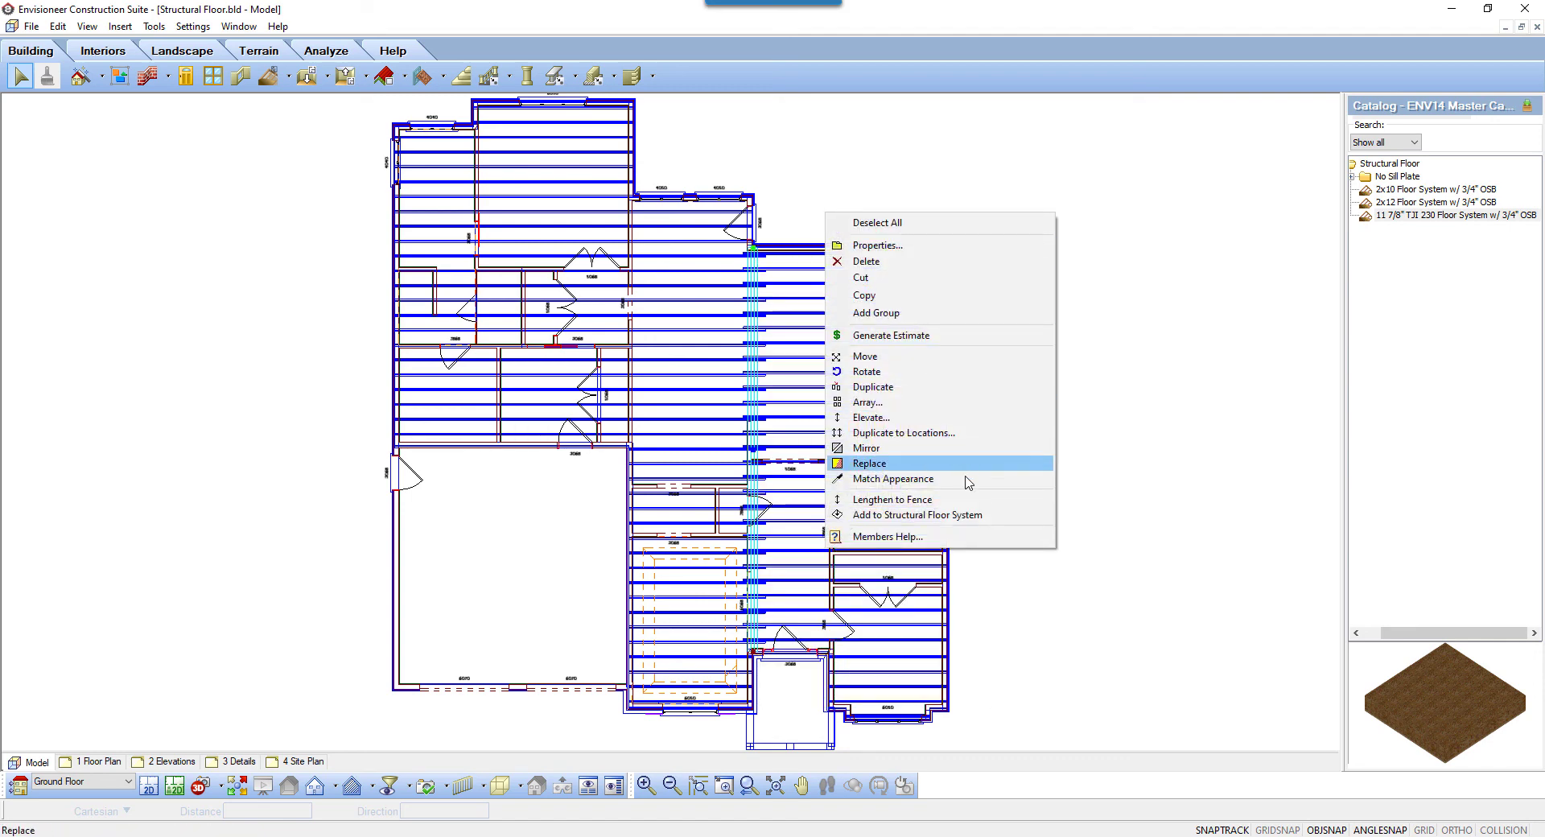
pyautogui.click(969, 515)
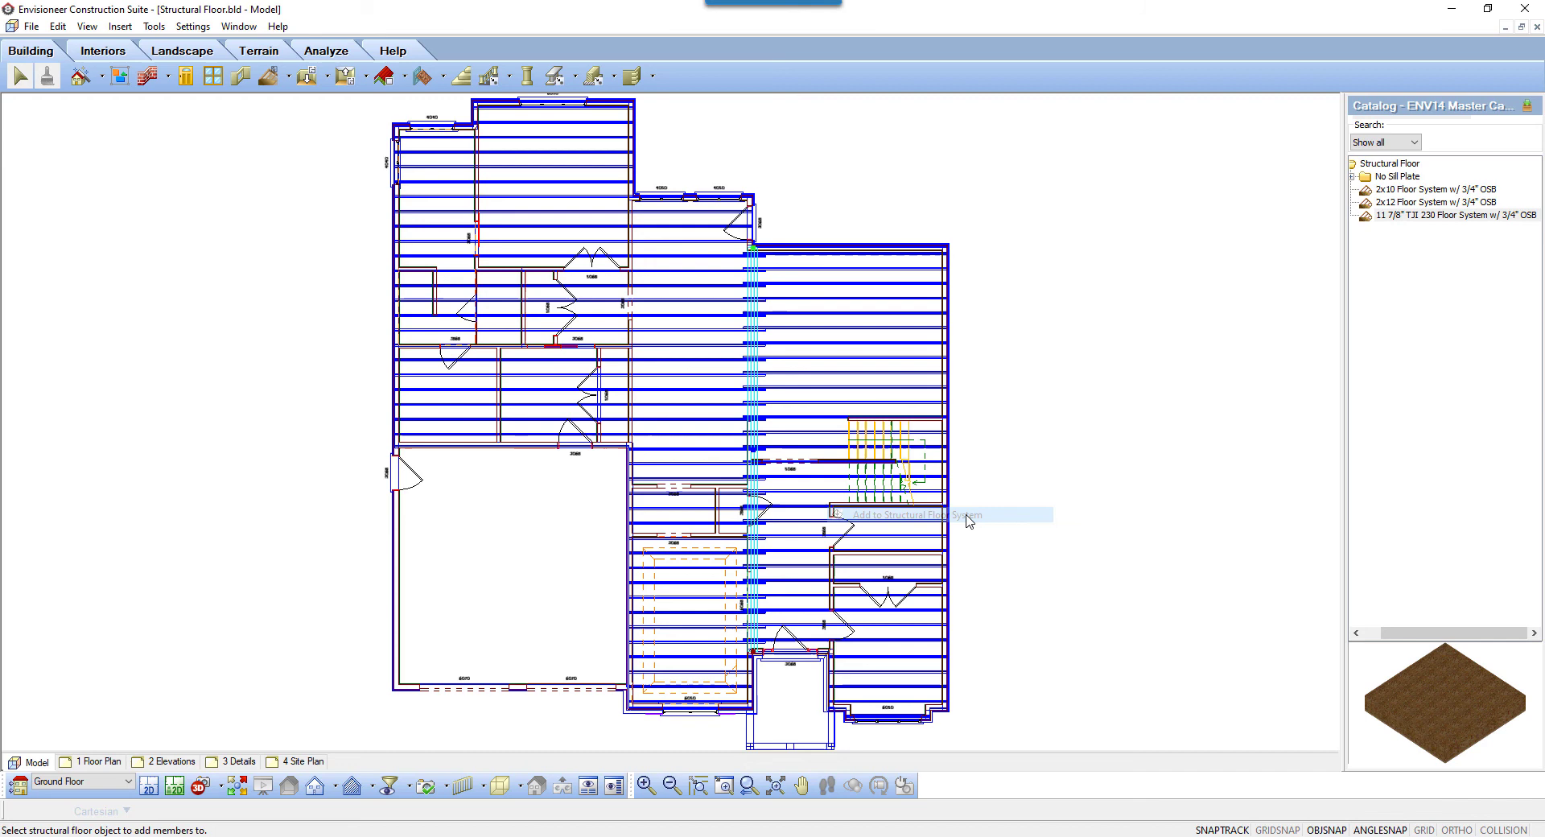
pyautogui.click(867, 255)
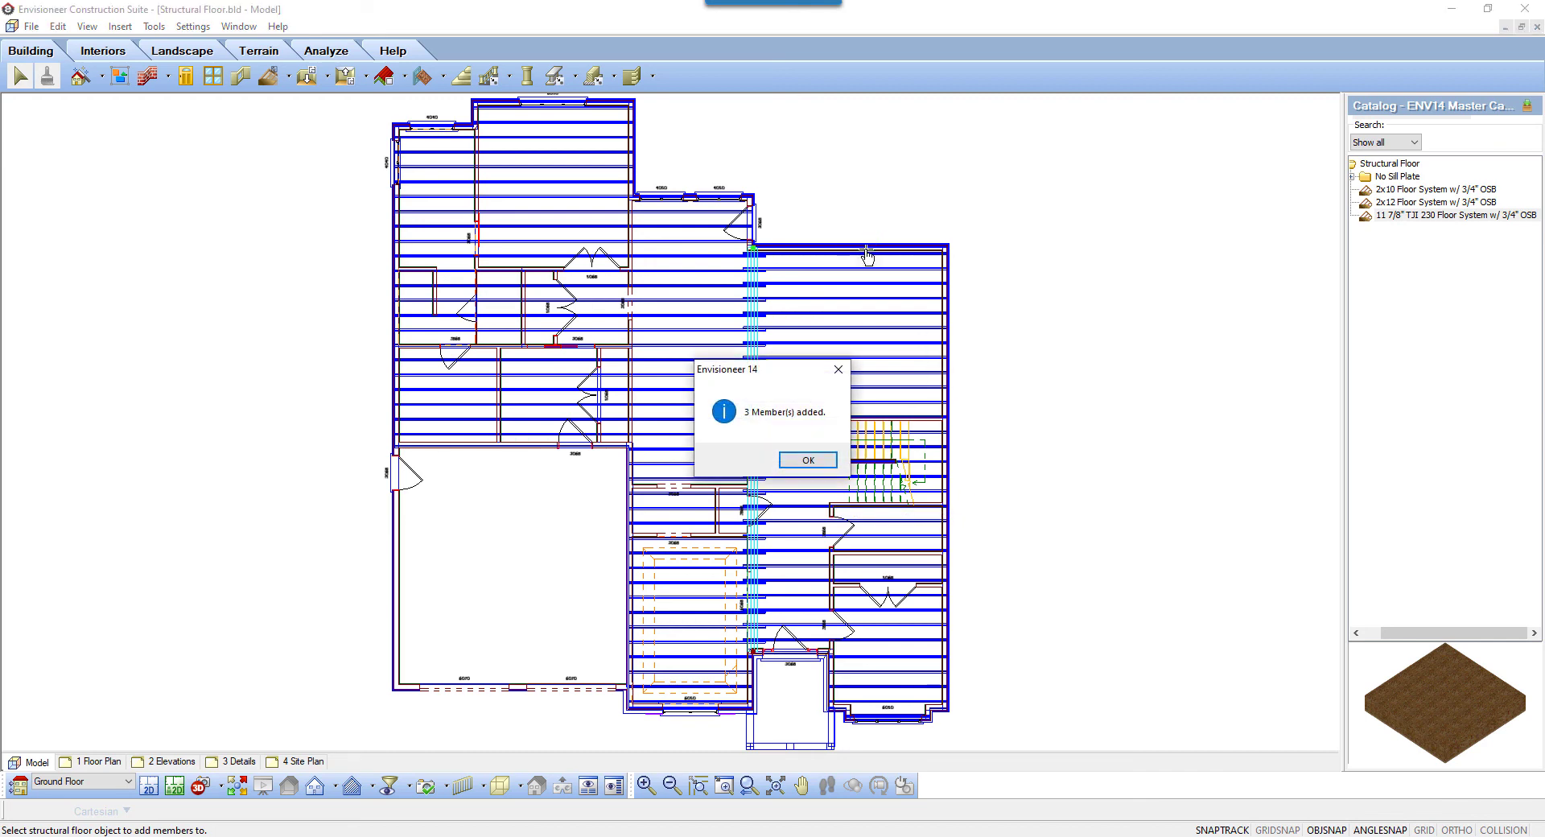
pyautogui.click(817, 465)
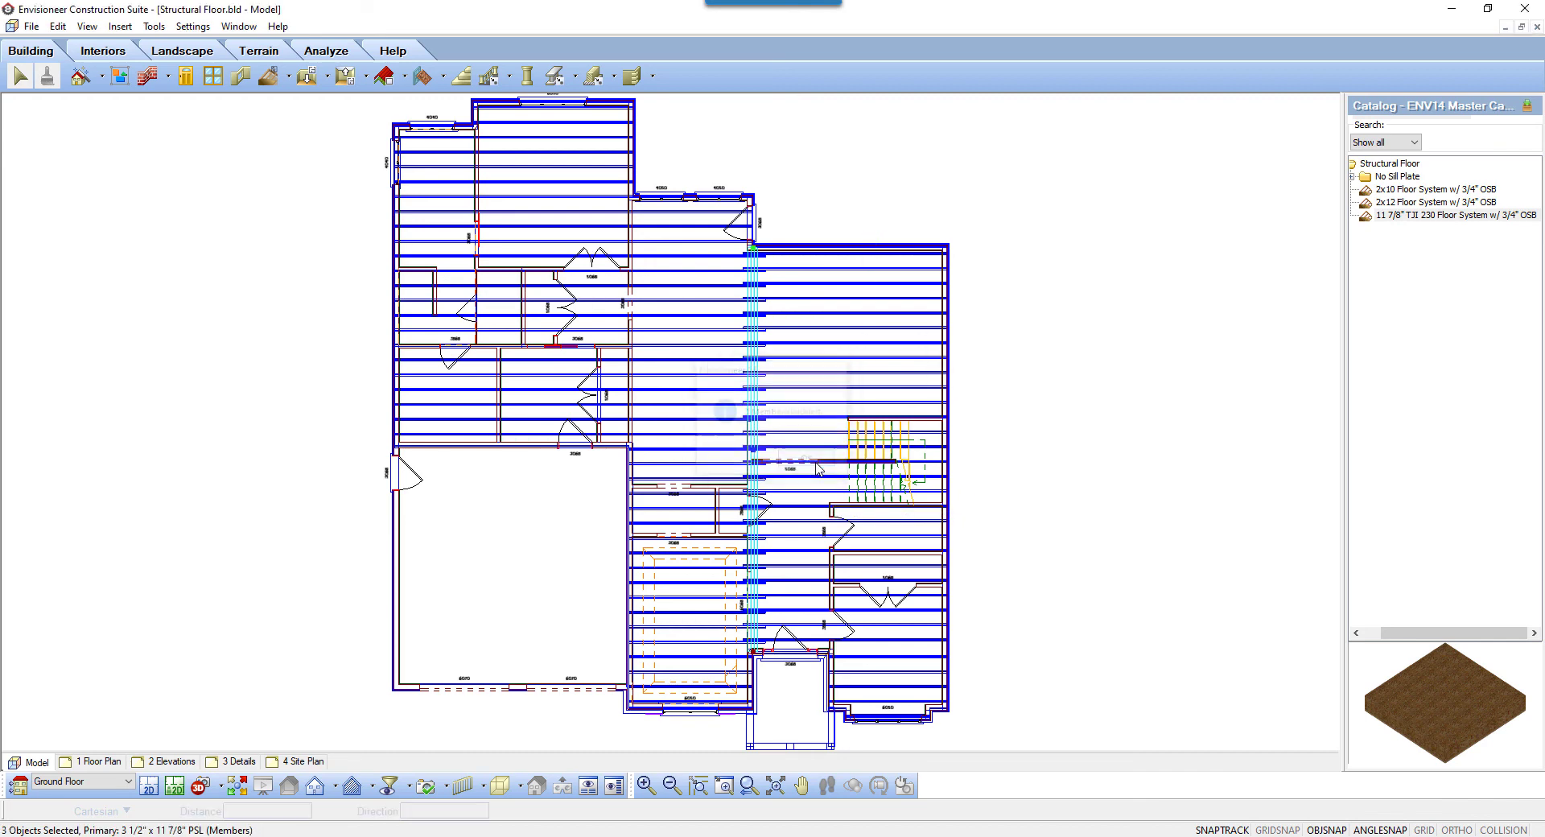
# Step: Remove the three PSL members from the floor system and delete one 11 7/8" I-joist on the right
pyautogui.rightClick(878, 202)
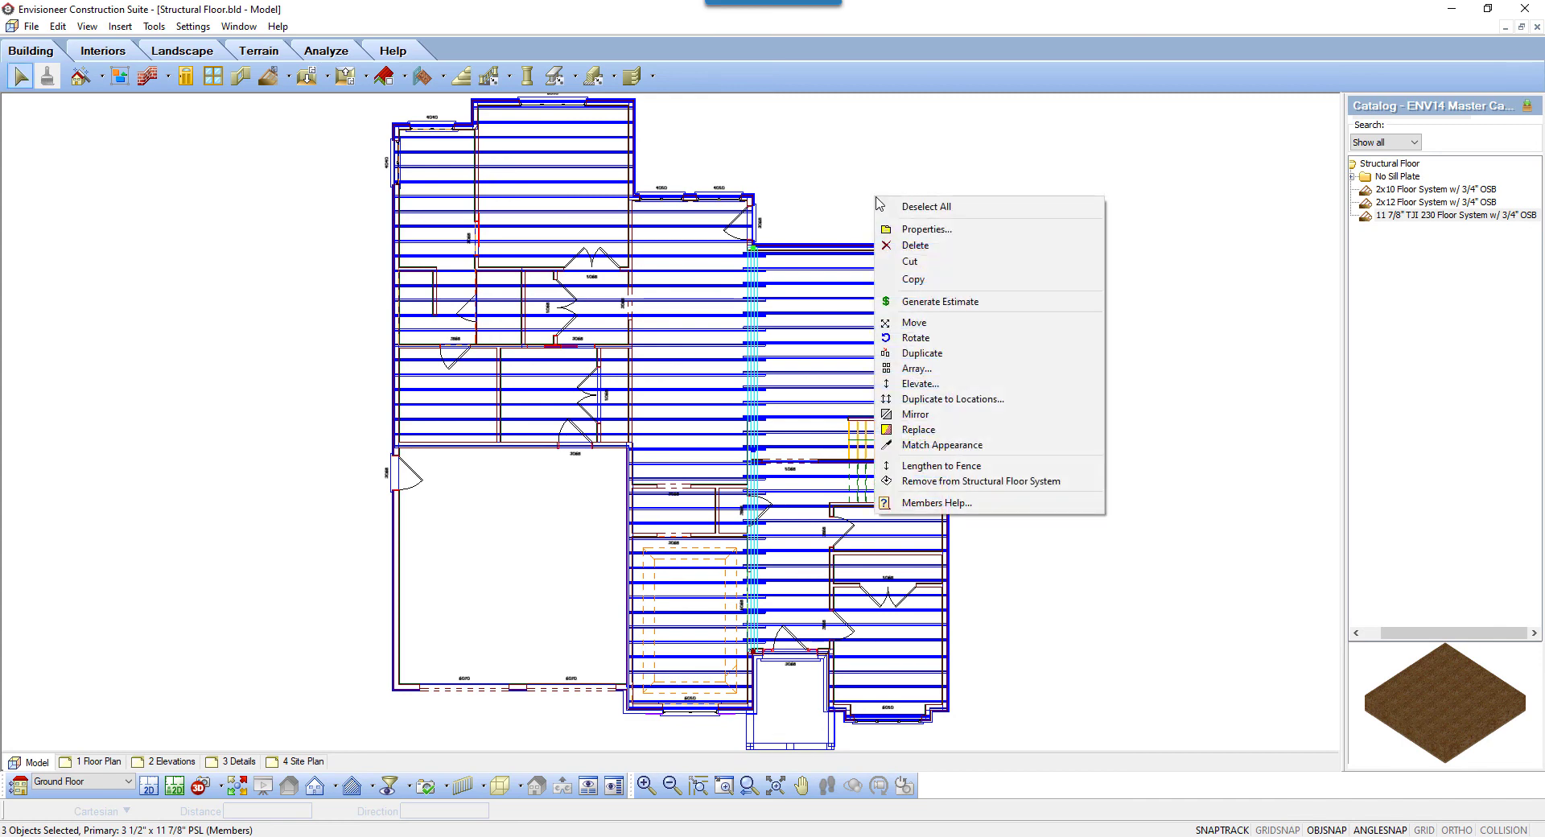
pyautogui.click(1051, 481)
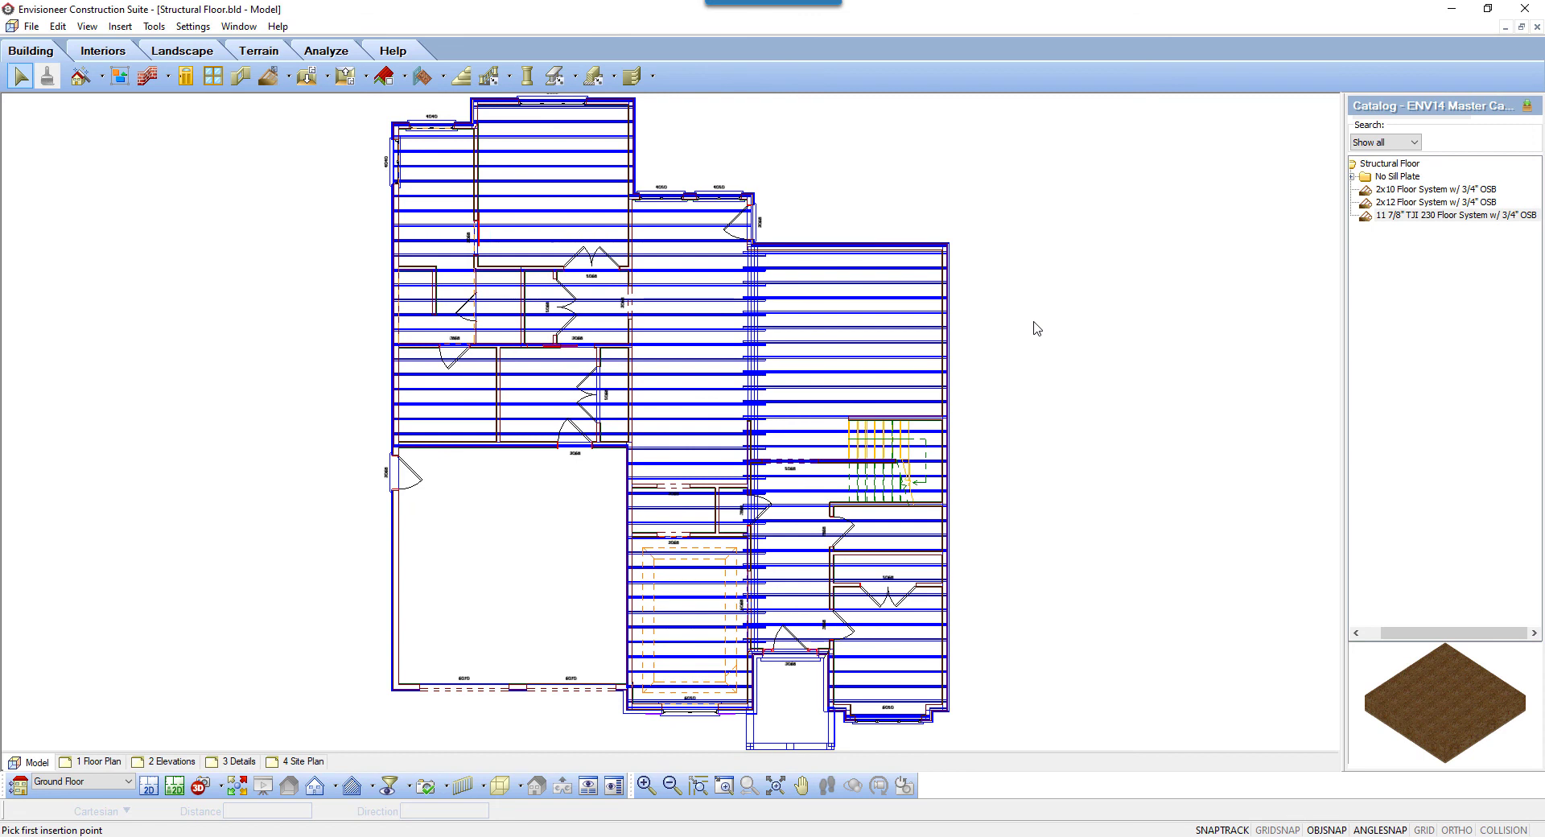
pyautogui.click(831, 300)
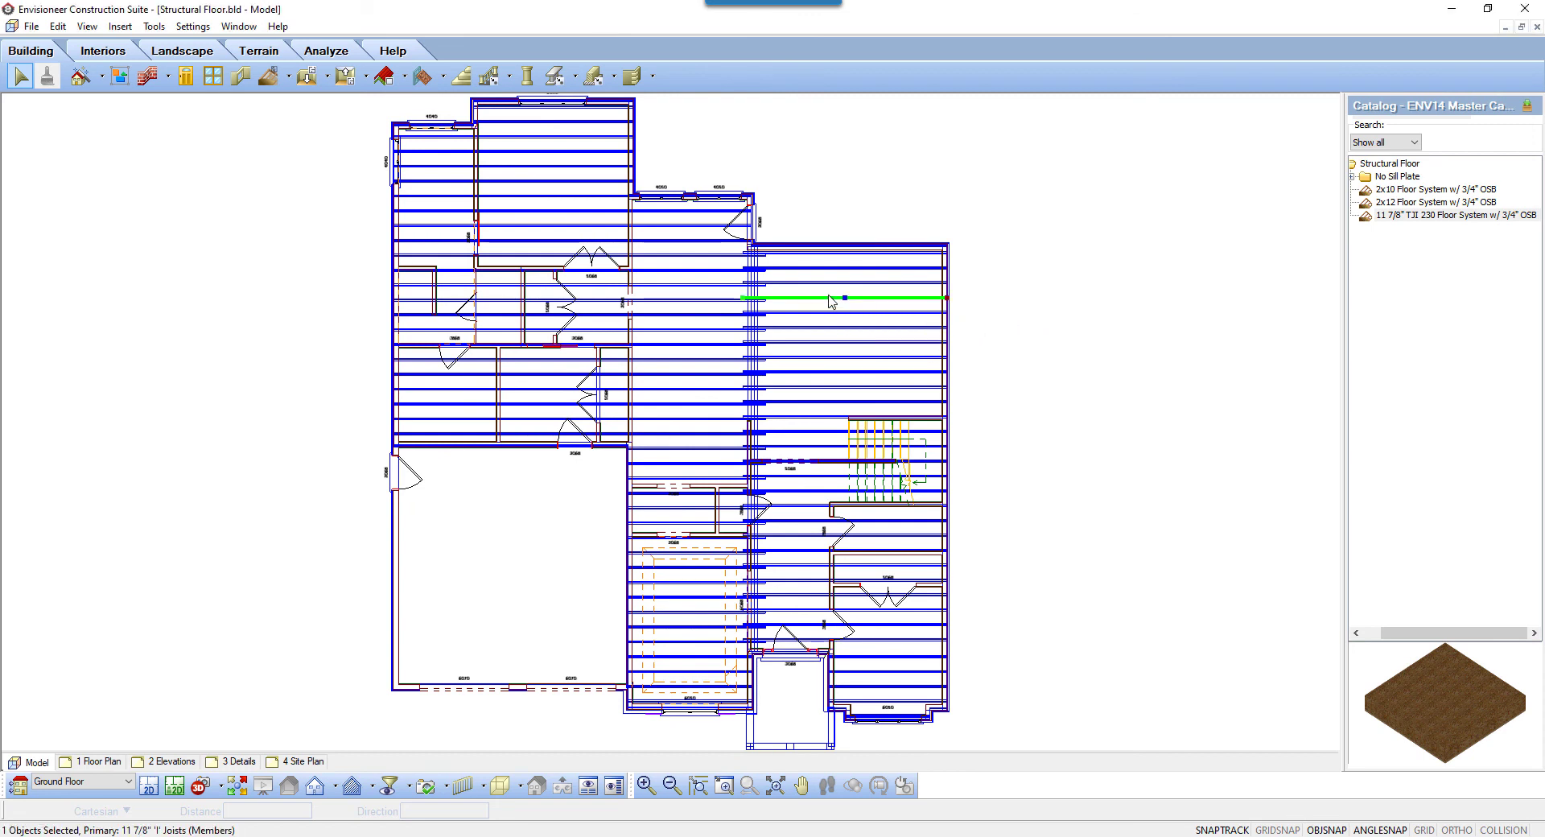
pyautogui.press('Delete')
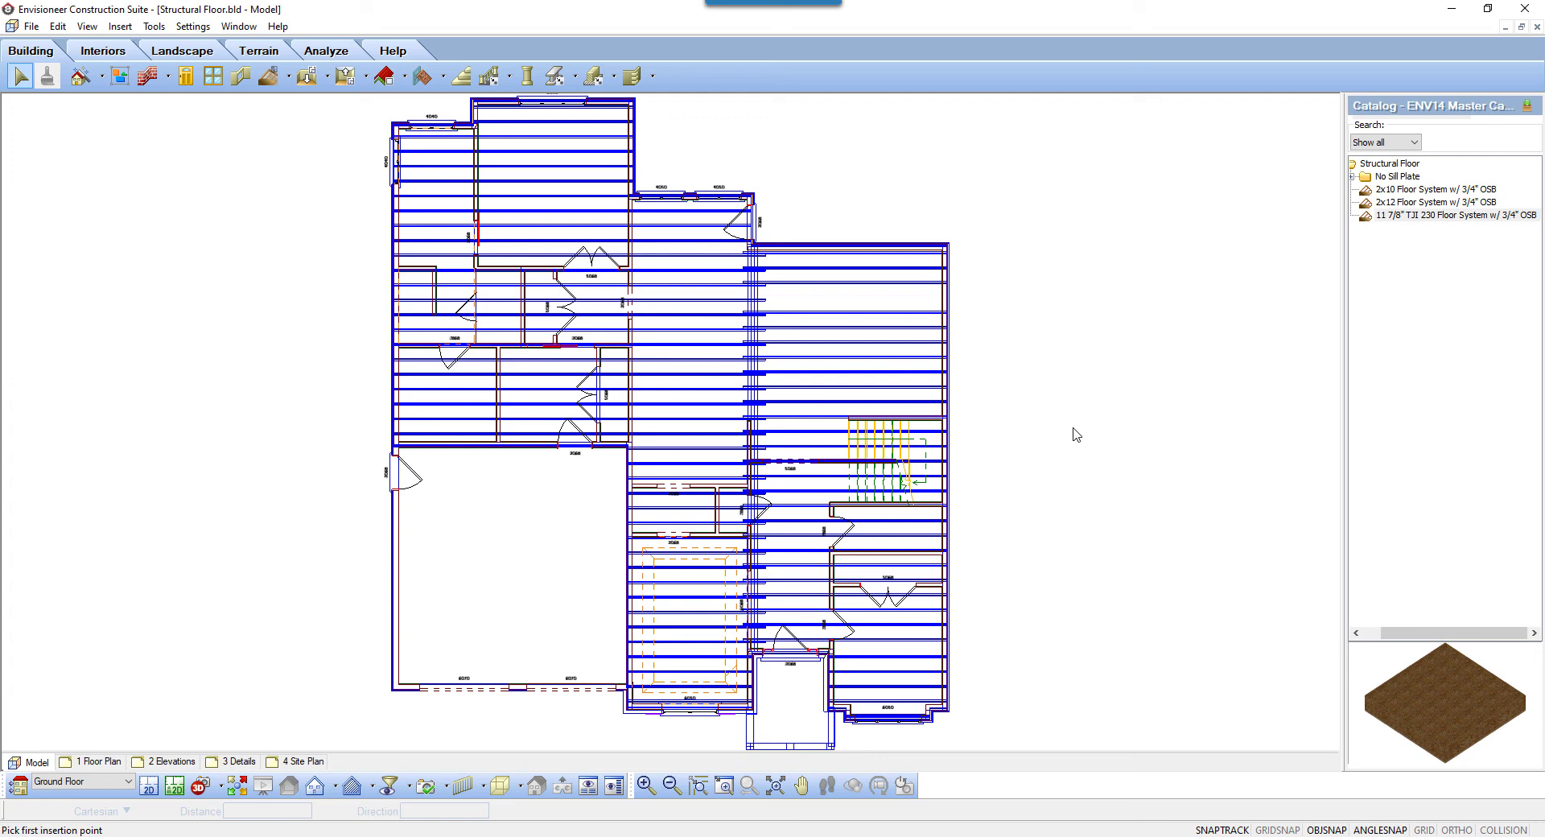